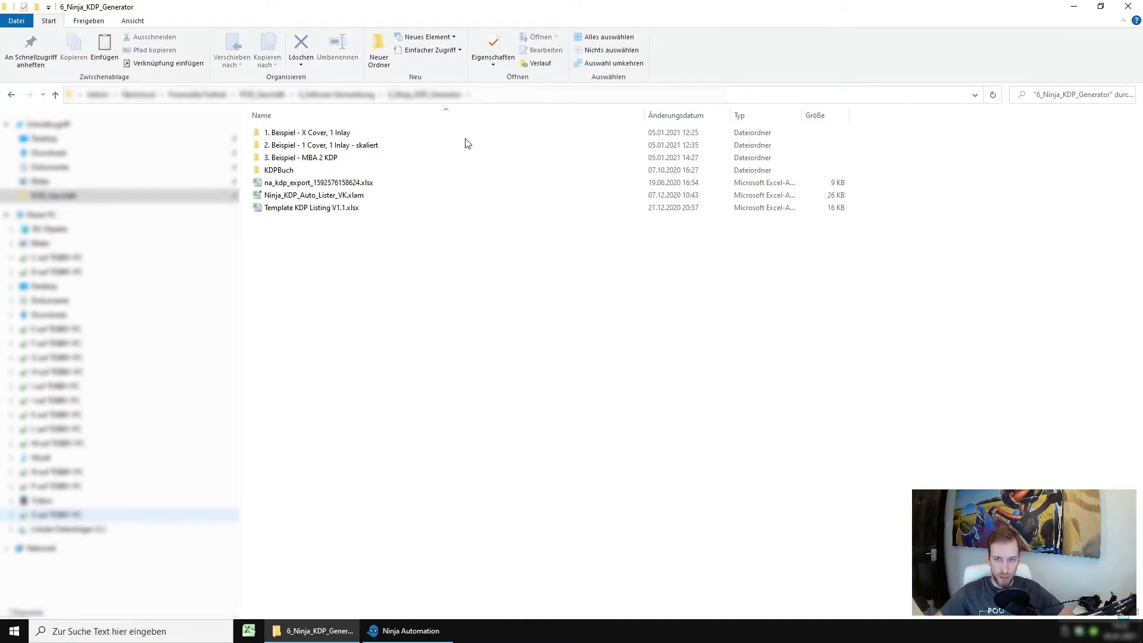
# Step: Open the folder "2. Beispiel - 1 Cover, 1 Inlay - skaliert" and check the contents of its Content subfolder
pyautogui.doubleClick(286, 146)
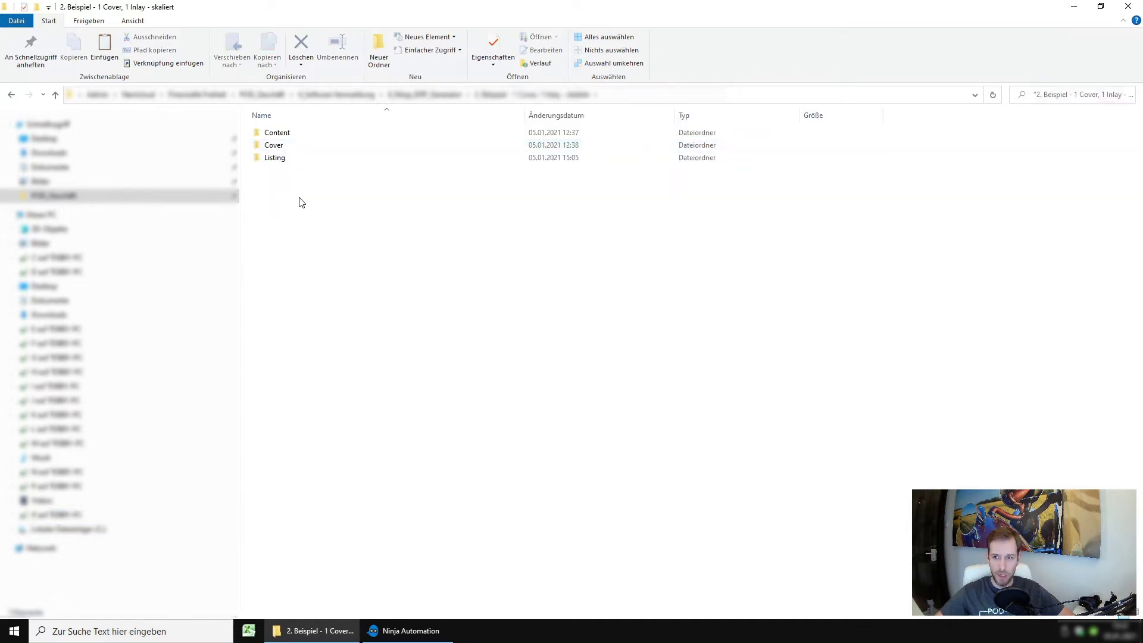
pyautogui.doubleClick(284, 136)
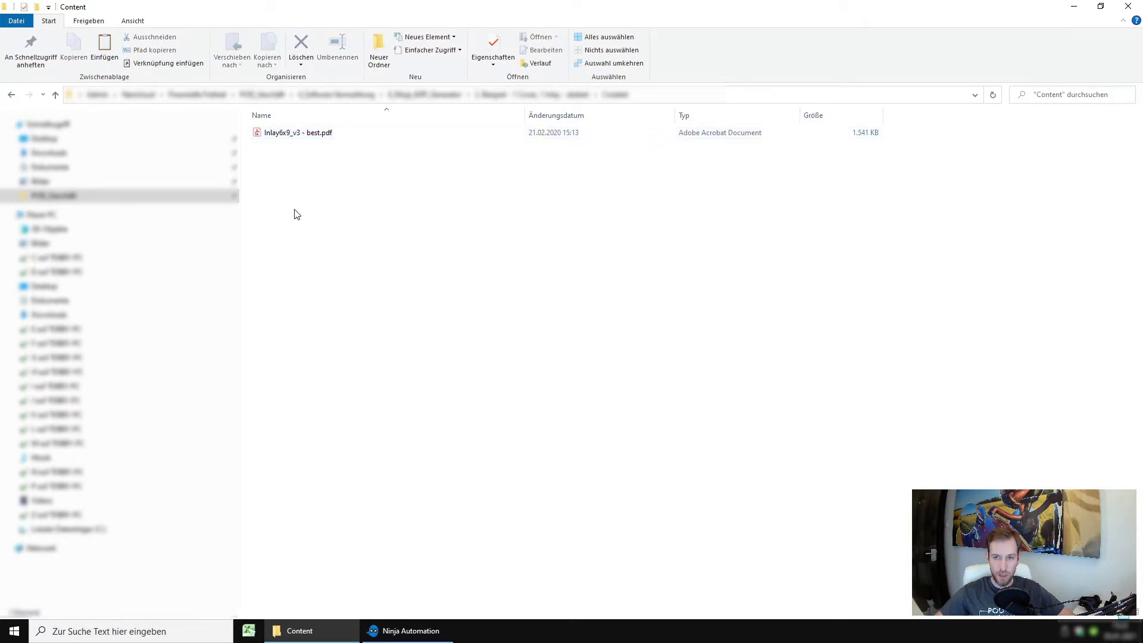
pyautogui.hotkey('alt', 'Left')
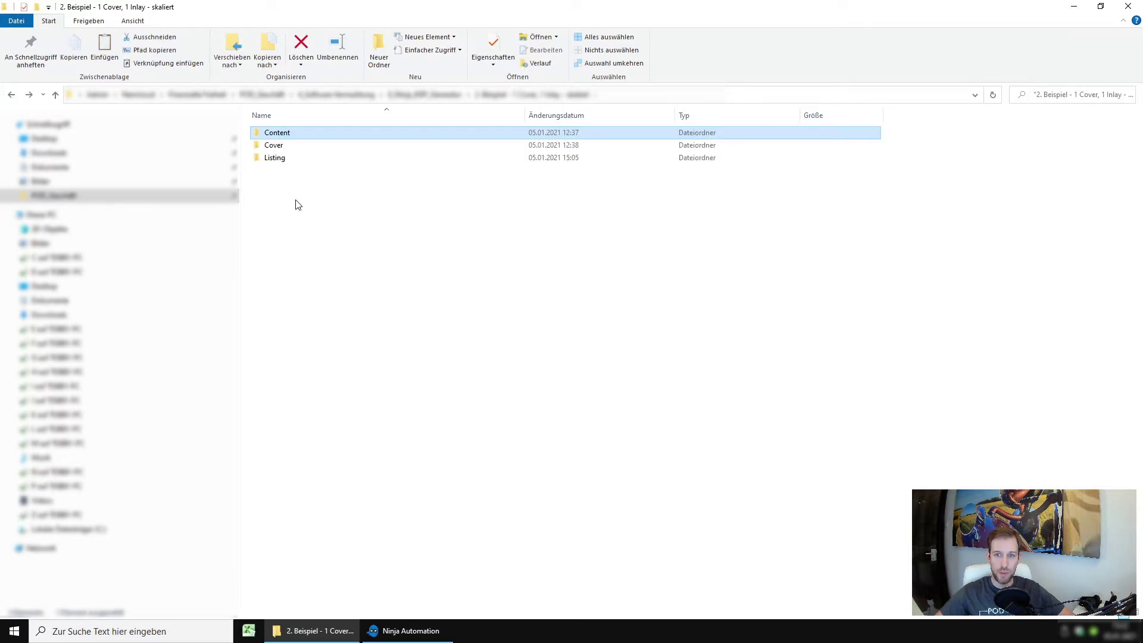
# Step: Open template.svg from the Skalierung subfolder of Cover in Inkscape, examine the whole cover with its title placeholder, and close it
pyautogui.doubleClick(273, 146)
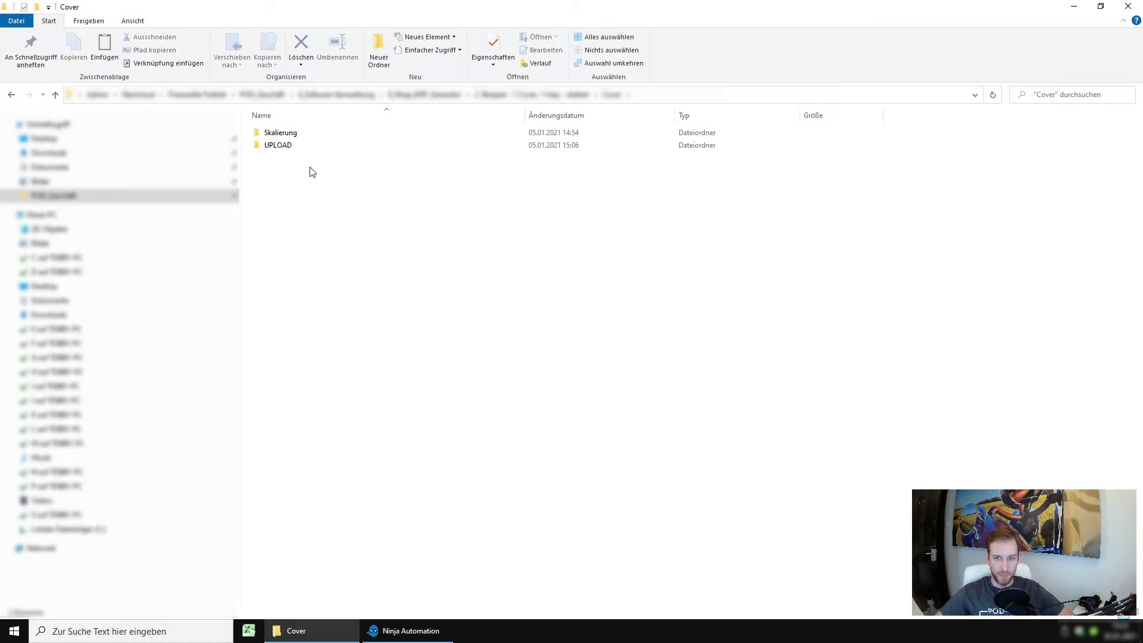
pyautogui.doubleClick(280, 133)
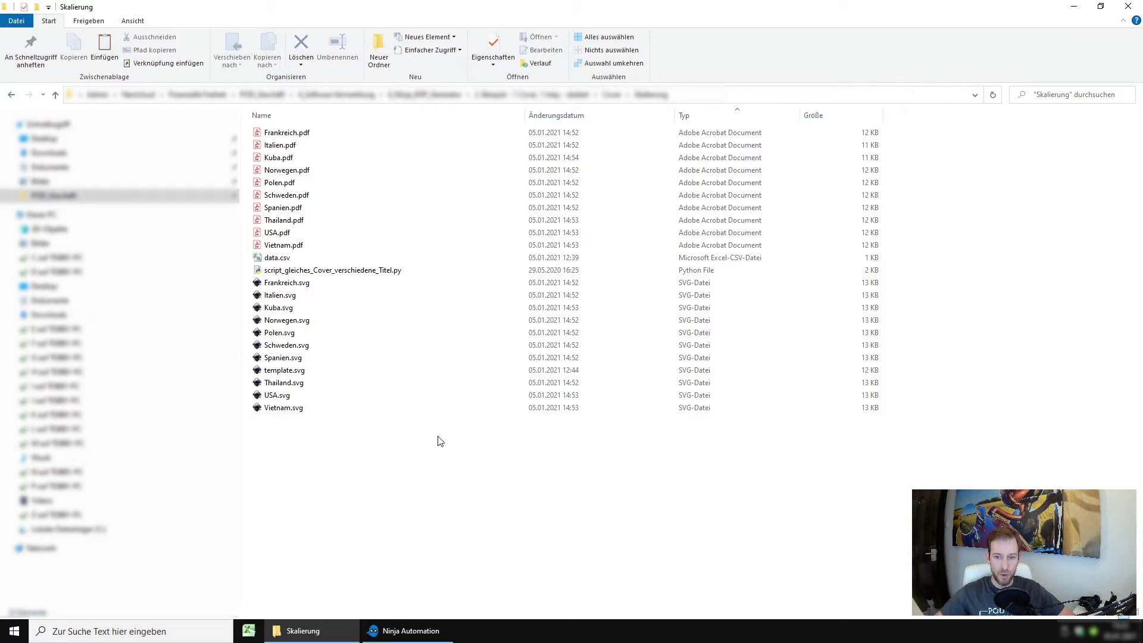
pyautogui.click(287, 370)
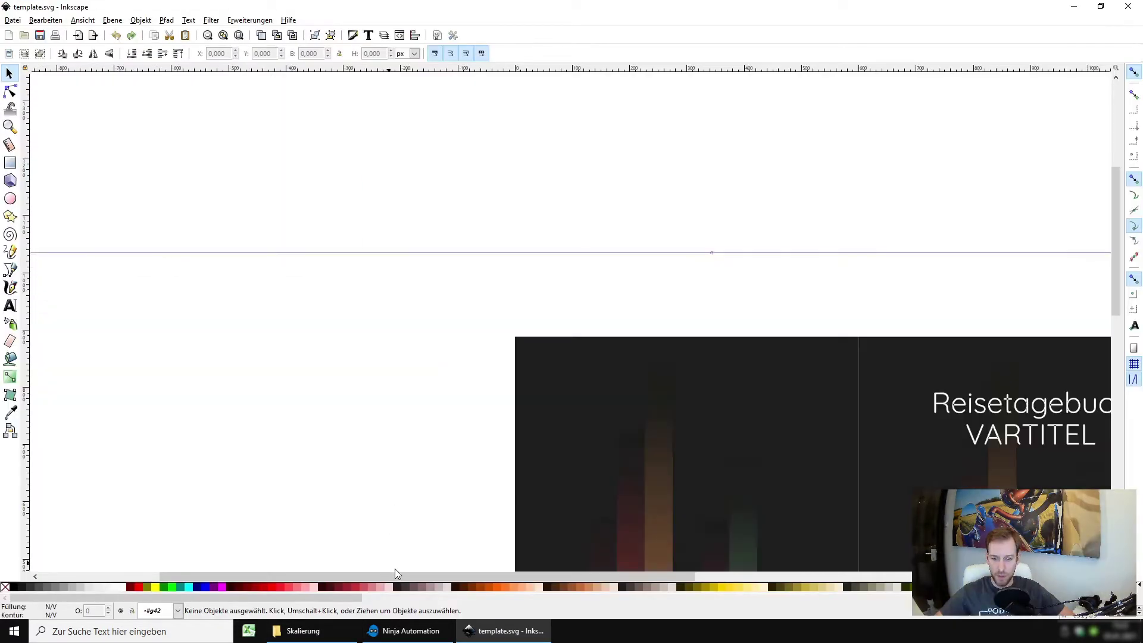
pyautogui.moveTo(406, 575); pyautogui.dragTo(506, 577)
pyautogui.scroll(-8, 522, 365)
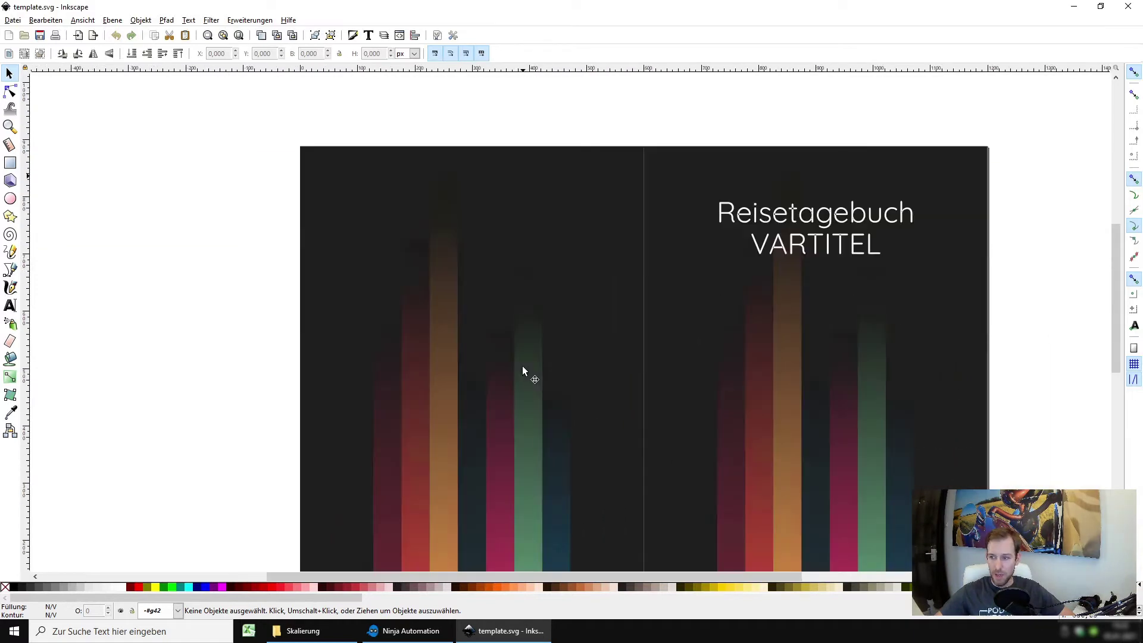
pyautogui.scroll(-4, 523, 371)
pyautogui.scroll(-1, 523, 366)
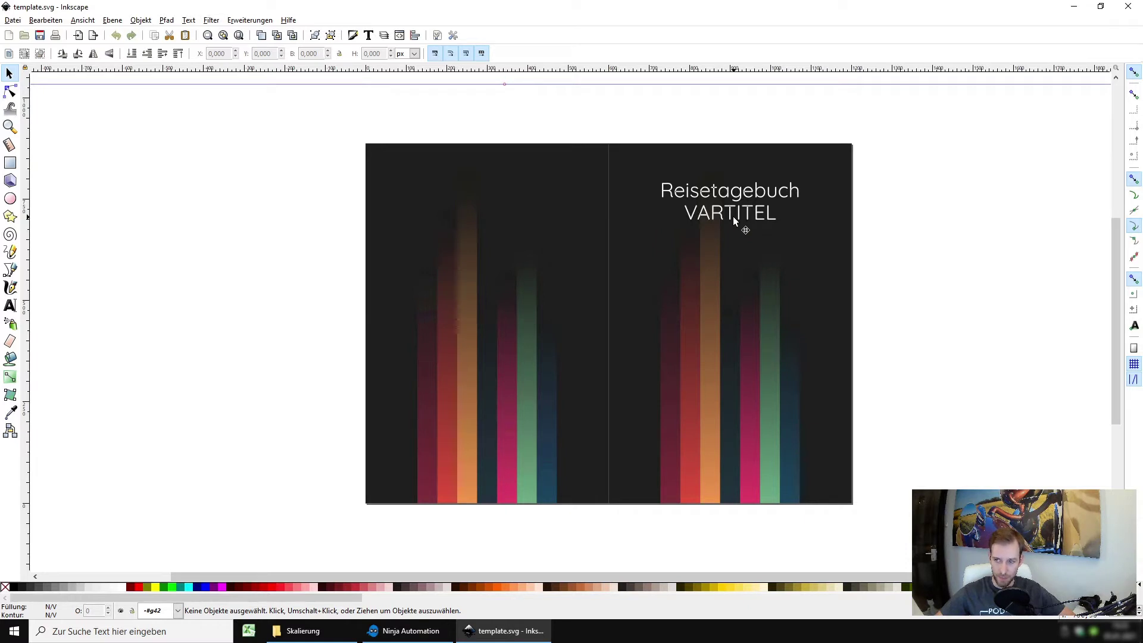
pyautogui.click(1137, 8)
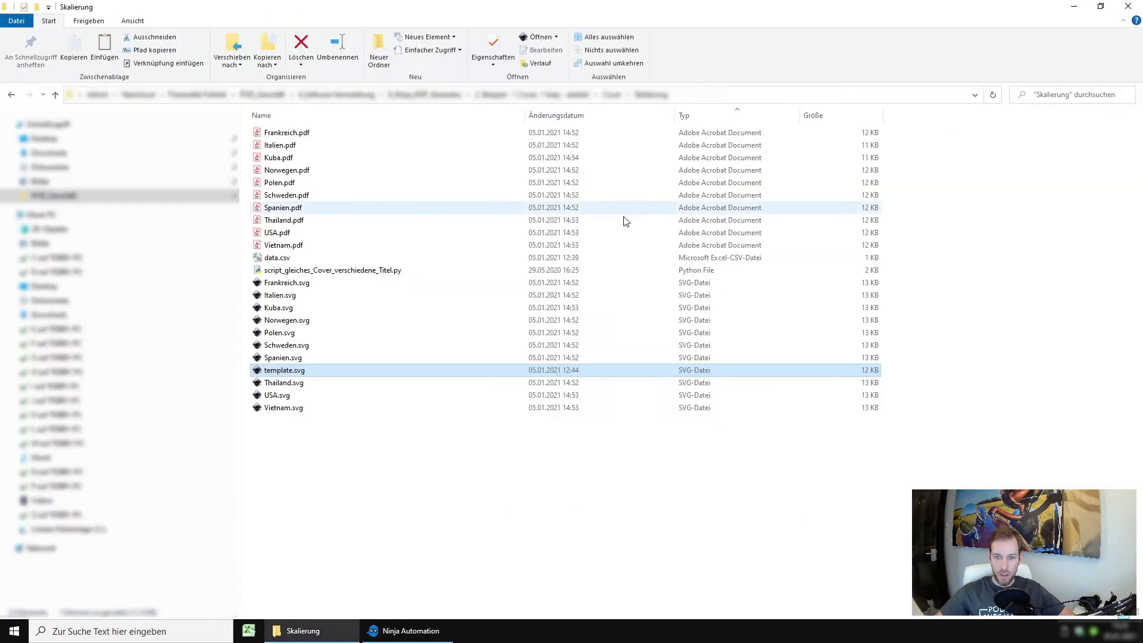
# Step: Open data.csv in Excel to review the list of titles, and close it
pyautogui.doubleClick(268, 260)
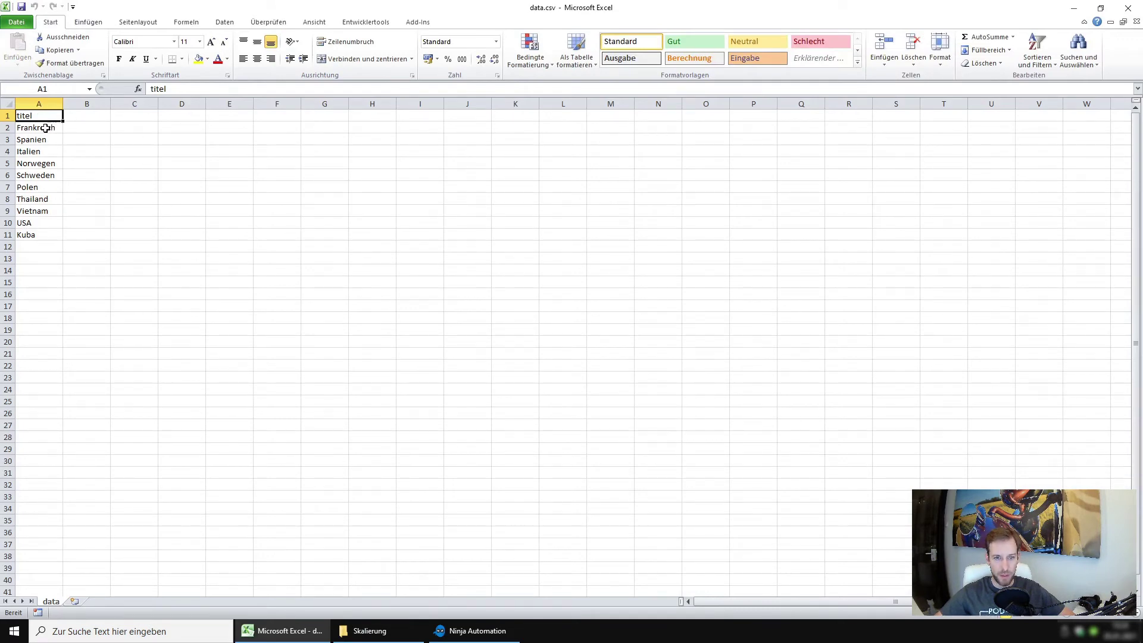
pyautogui.click(46, 247)
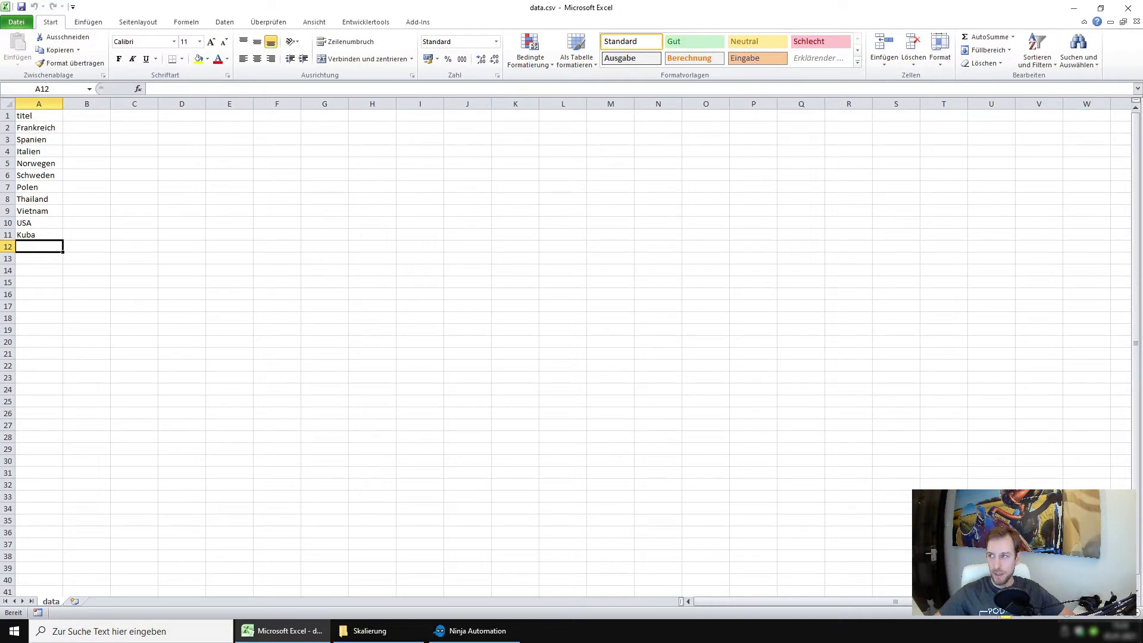
pyautogui.click(1130, 8)
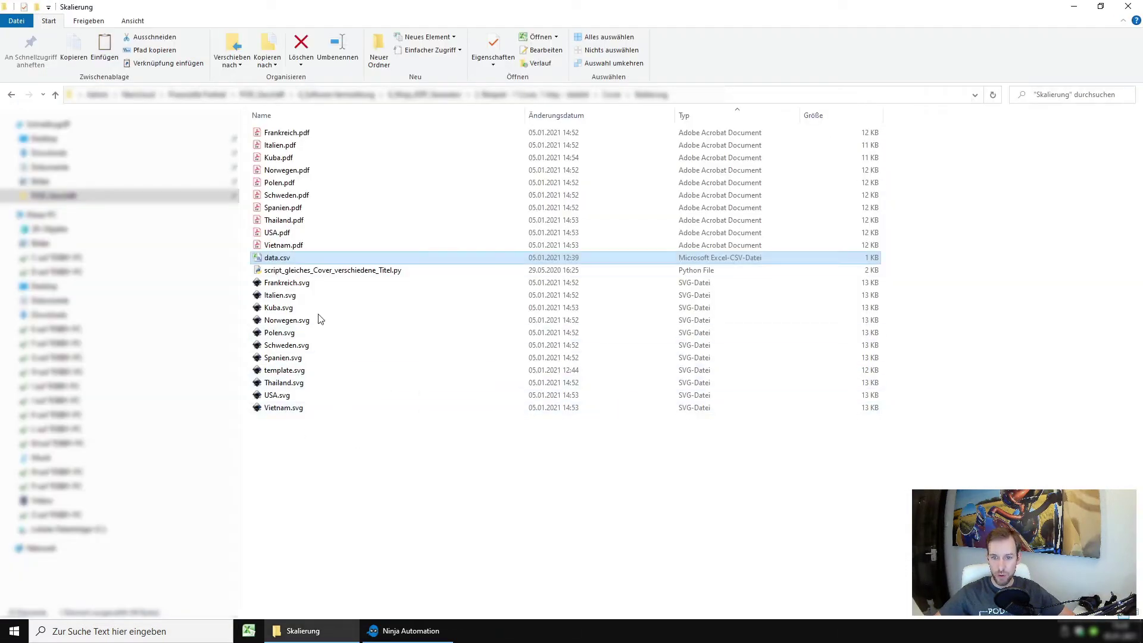
# Step: View the covers in Schweden.pdf and Norwegen.pdf, closing each file after checking its title
pyautogui.click(304, 195)
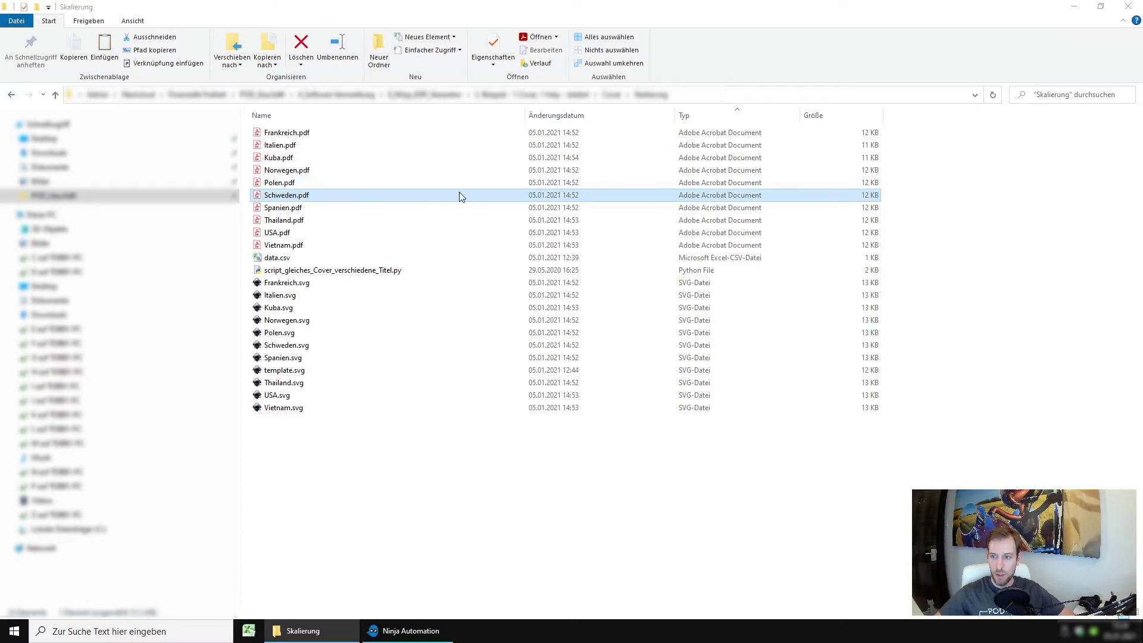
pyautogui.doubleClick(459, 195)
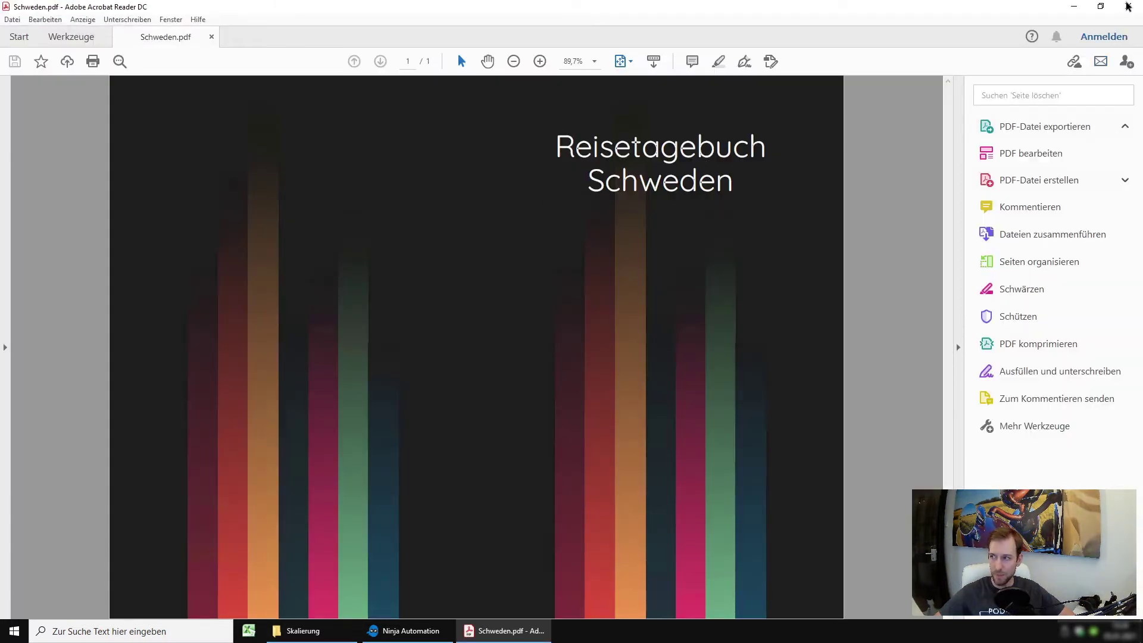
pyautogui.hotkey('alt', 'F4')
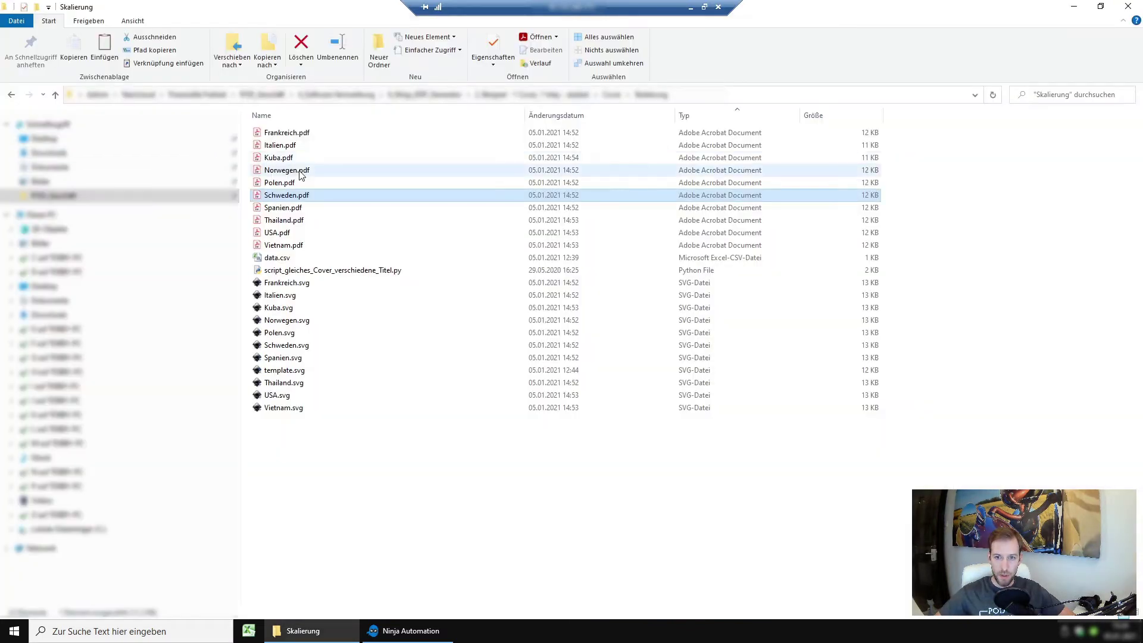
pyautogui.doubleClick(327, 170)
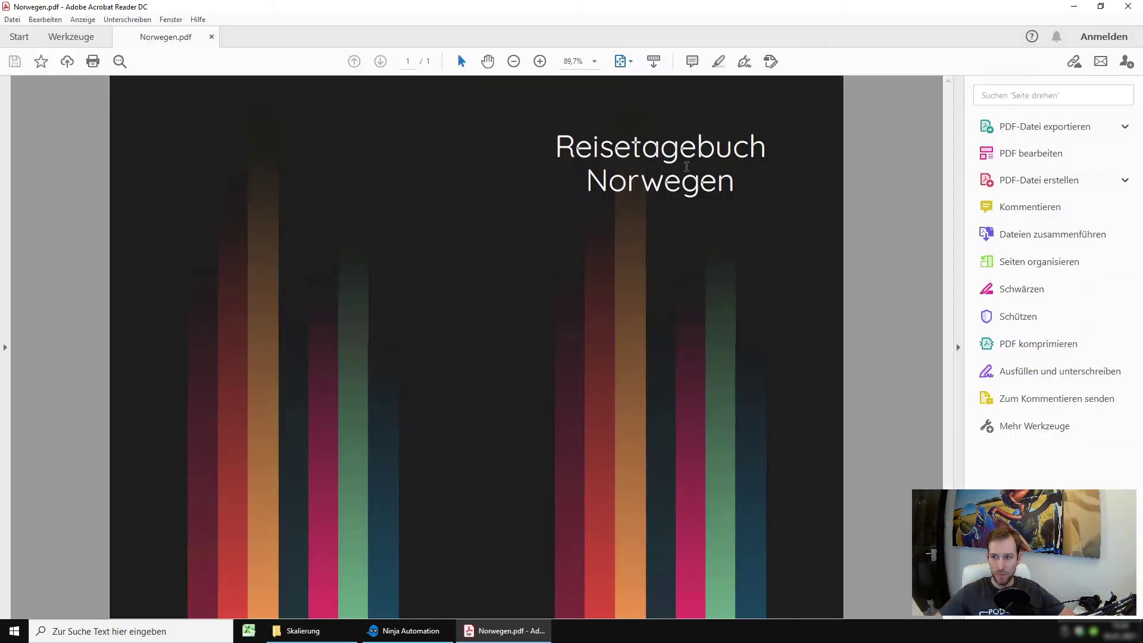
pyautogui.click(1128, 6)
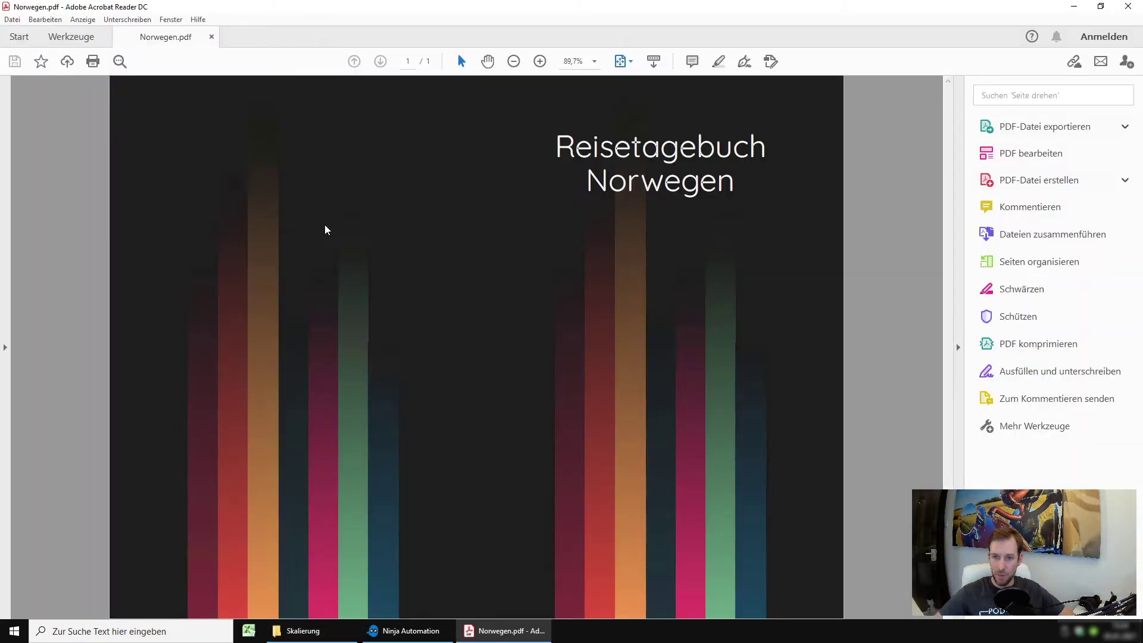
# Step: Copy all the country PDFs from Frankreich.pdf to Vietnam.pdf in Skalierung into the UPLOAD folder
pyautogui.click(283, 243)
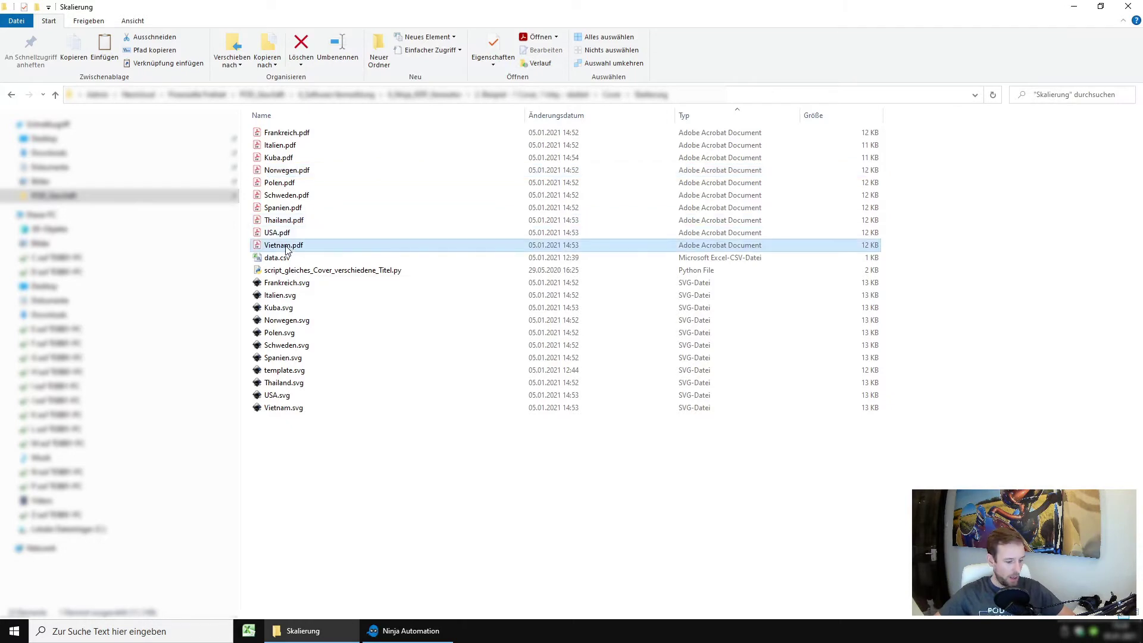
pyautogui.keyDown('shift'); pyautogui.click(276, 135); pyautogui.keyUp('shift')
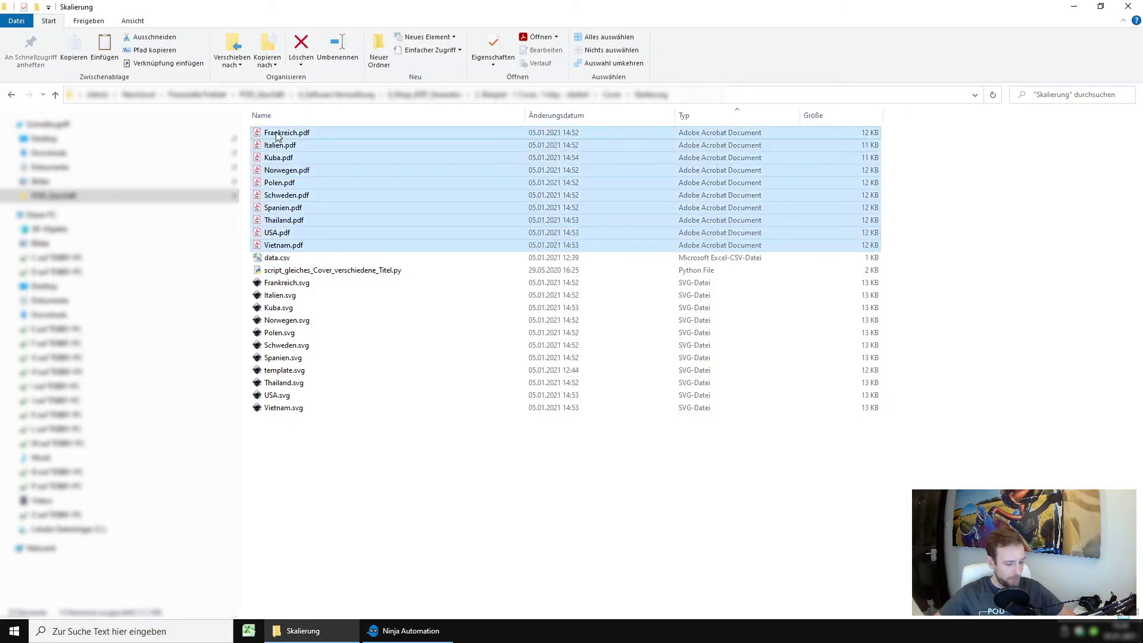
pyautogui.hotkey('alt', 'Left')
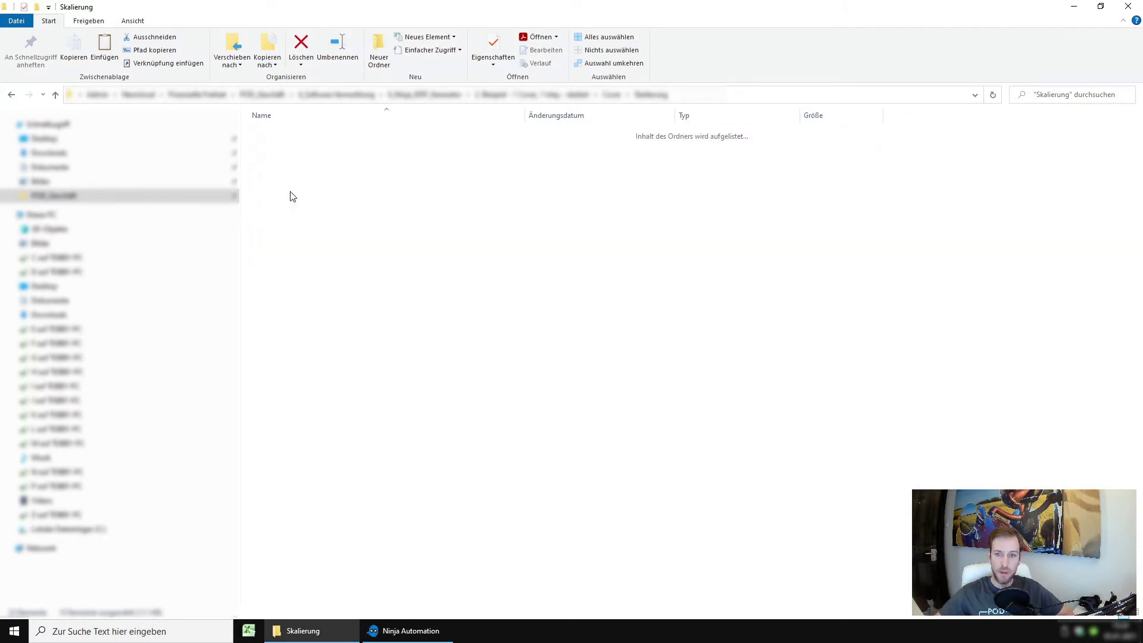
pyautogui.click(275, 148)
pyautogui.doubleClick(276, 148)
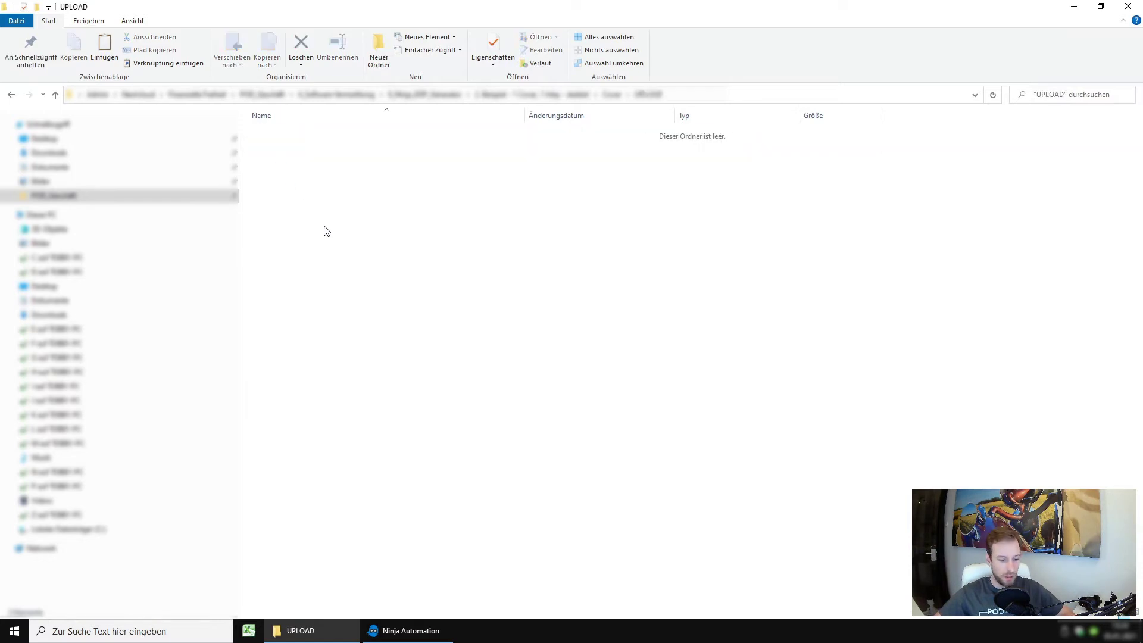
pyautogui.hotkey('ctrl', 'v')
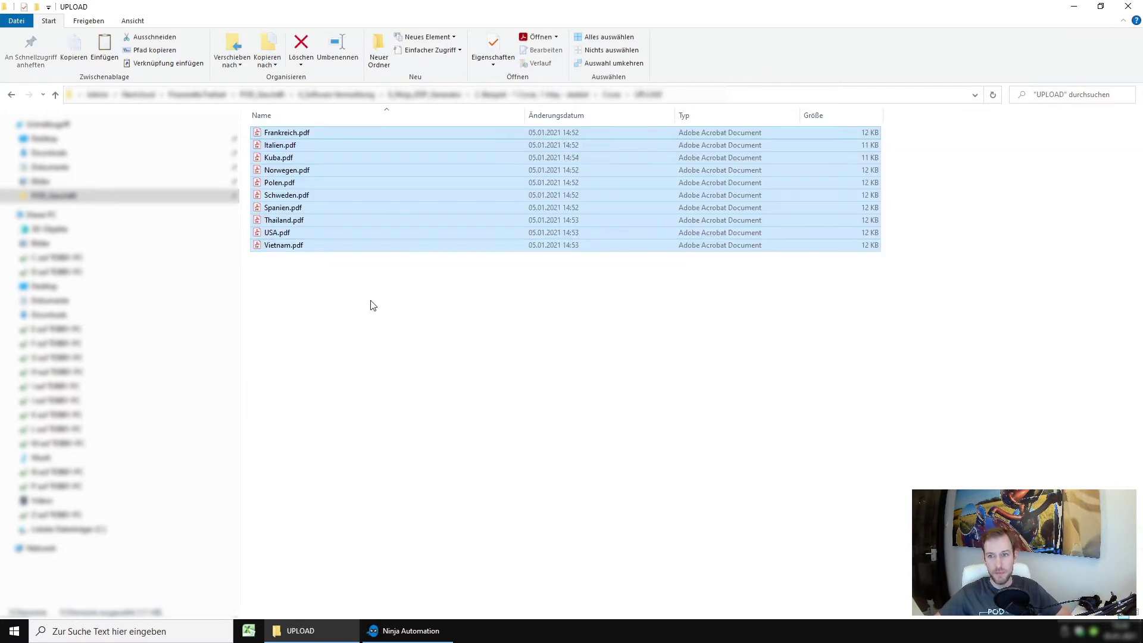
pyautogui.click(362, 304)
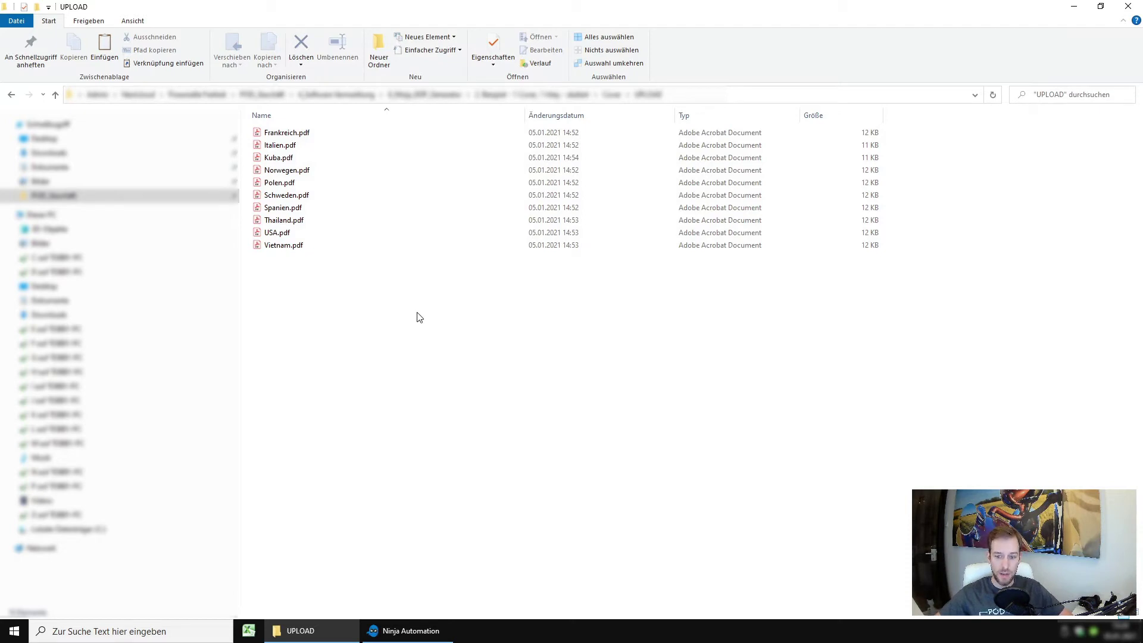
# Step: Open Template KDP Listing V1.1.xlsx from the example's Listing folder
pyautogui.hotkey('alt', 'Left')
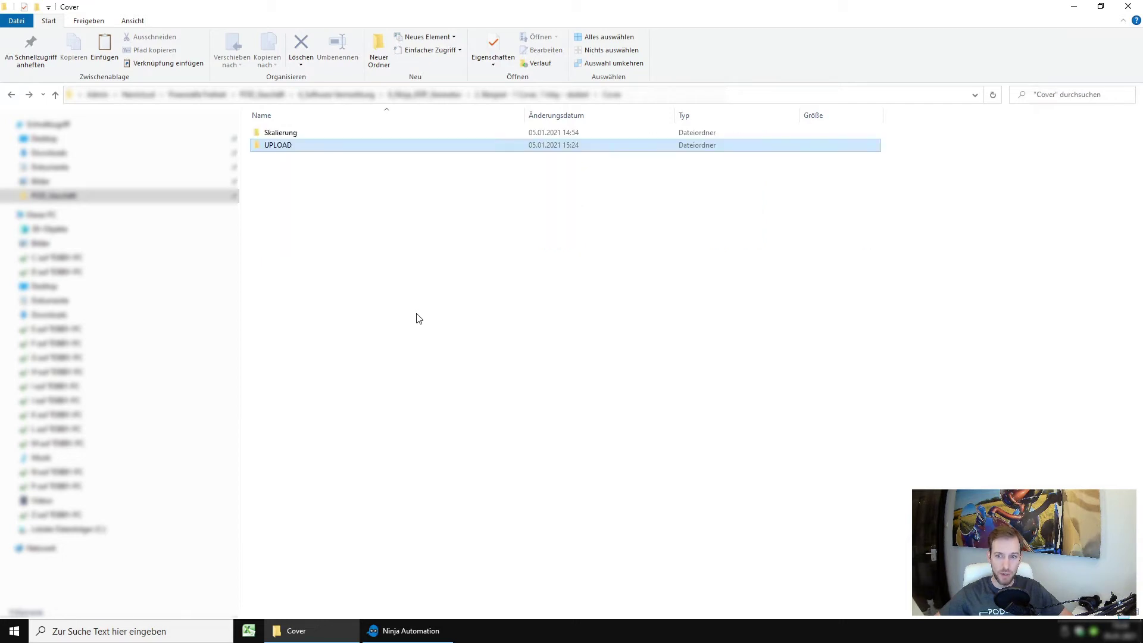
pyautogui.hotkey('alt', 'Left')
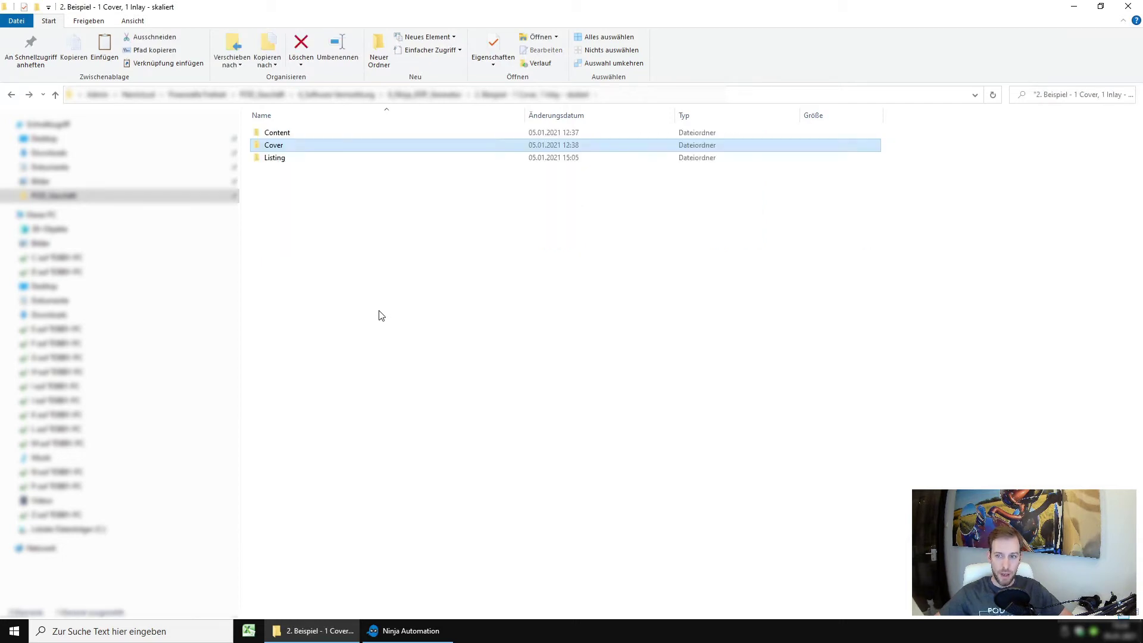
pyautogui.click(379, 316)
pyautogui.doubleClick(278, 159)
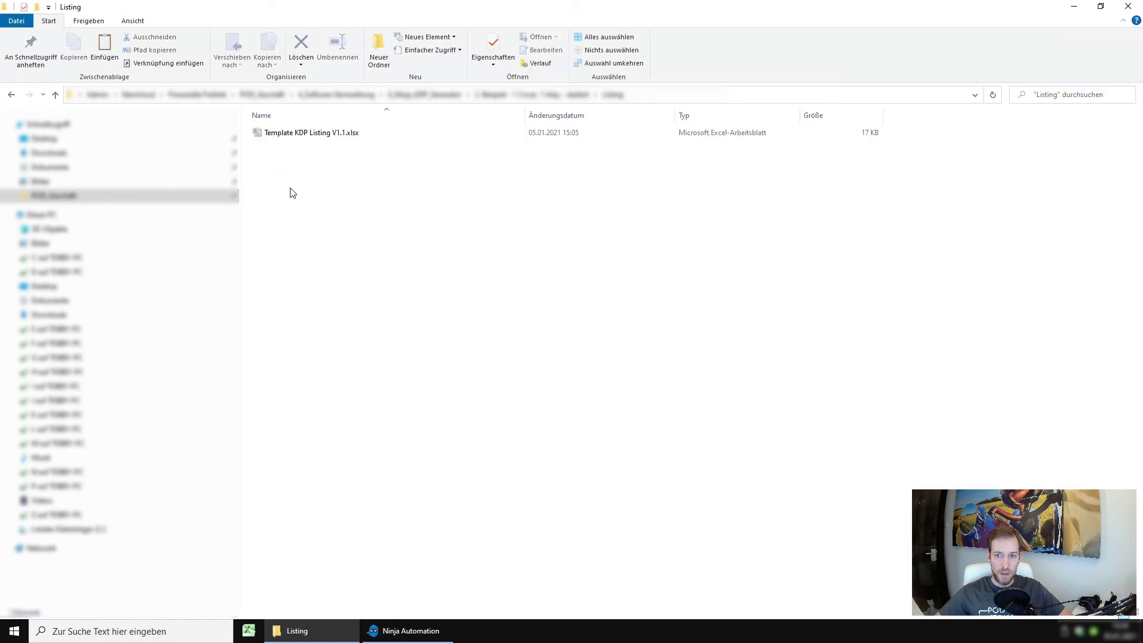
pyautogui.doubleClick(297, 135)
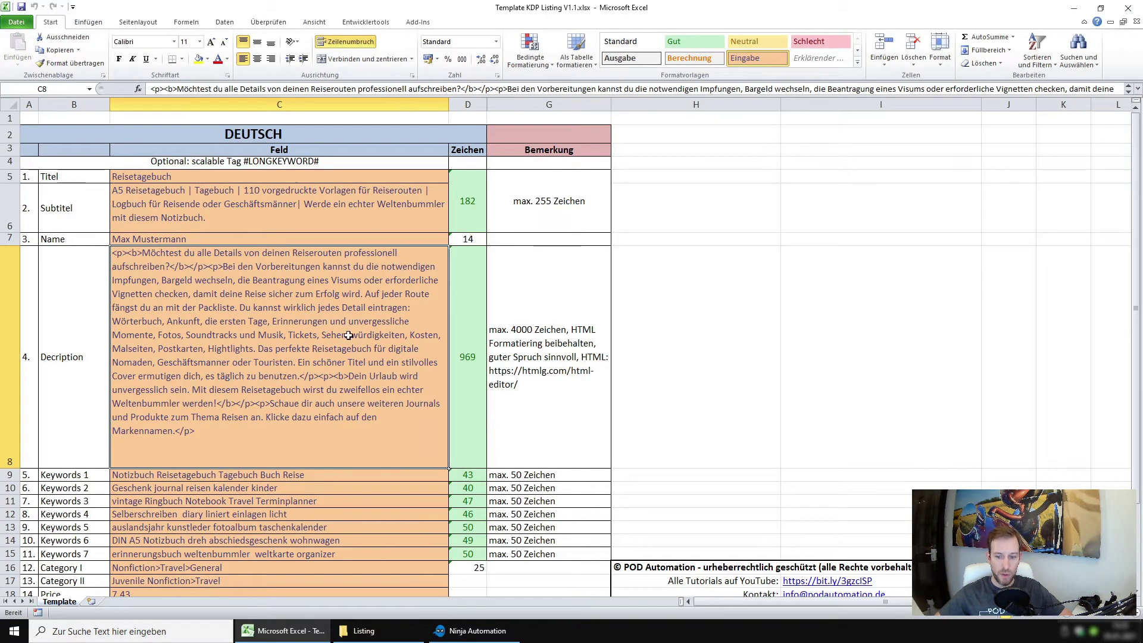
# Step: Review the files in the Cover folder's Skalierung subfolder and return to the listing workbook in Excel
pyautogui.click(363, 630)
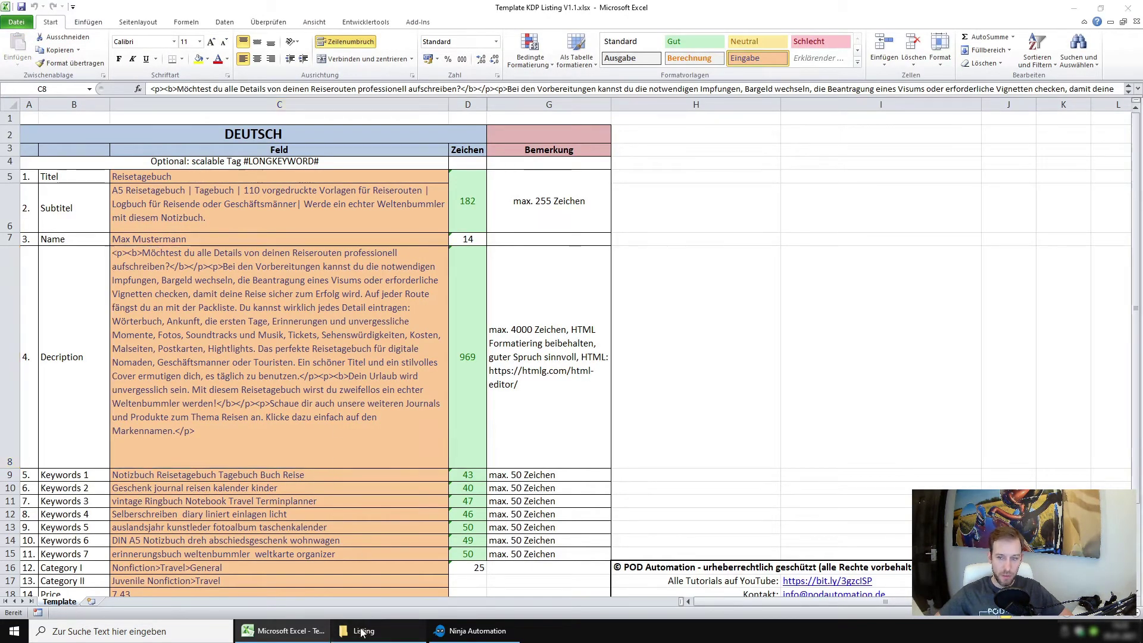
pyautogui.hotkey('alt', 'Up')
pyautogui.doubleClick(298, 145)
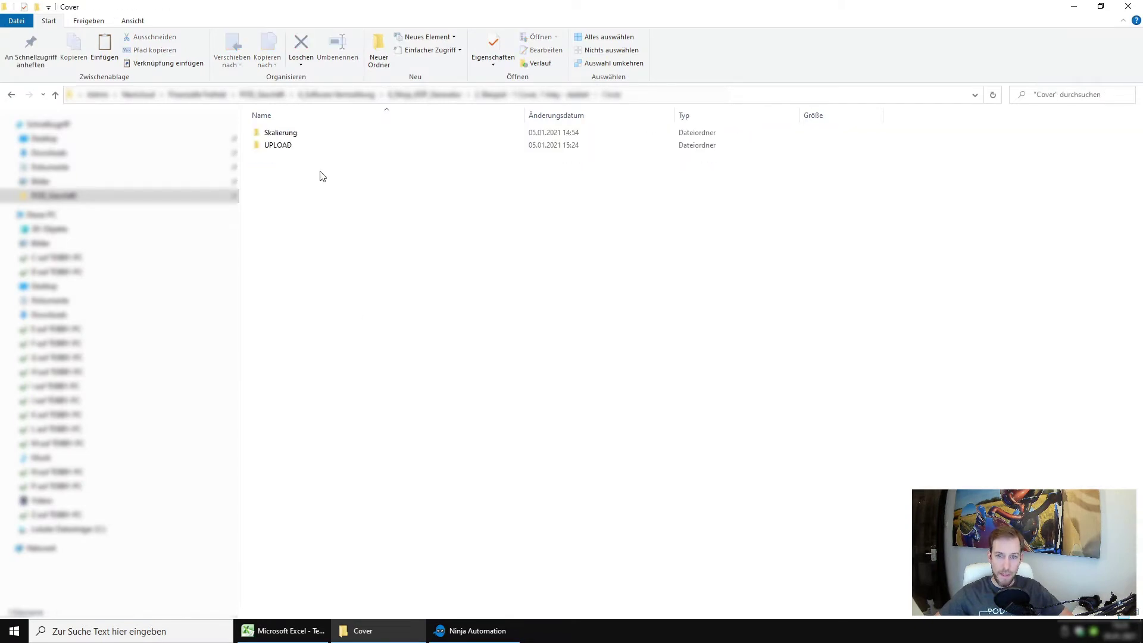
pyautogui.doubleClick(281, 134)
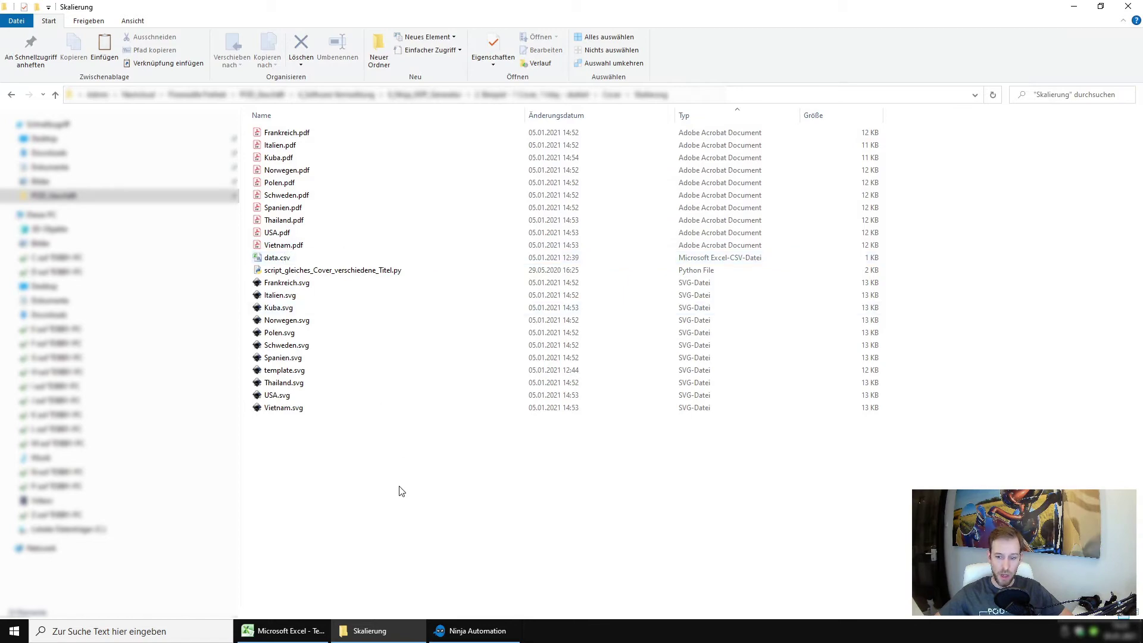
pyautogui.click(290, 631)
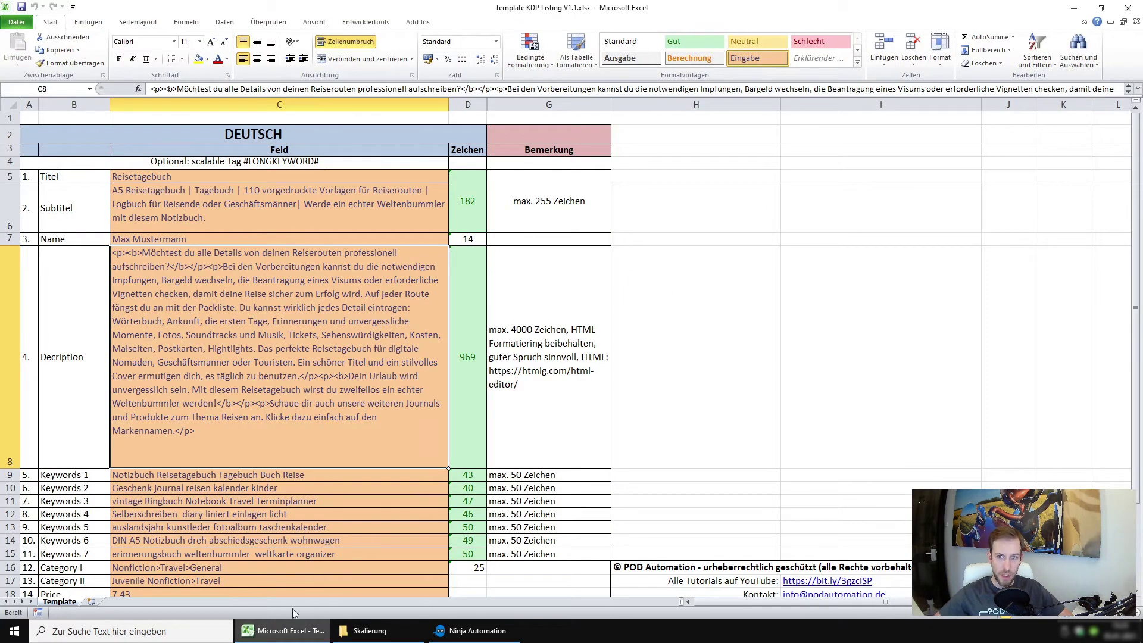
# Step: Copy the scalable tag #LONGKEYWORD# from the note in row 4
pyautogui.click(253, 205)
pyautogui.doubleClick(261, 162)
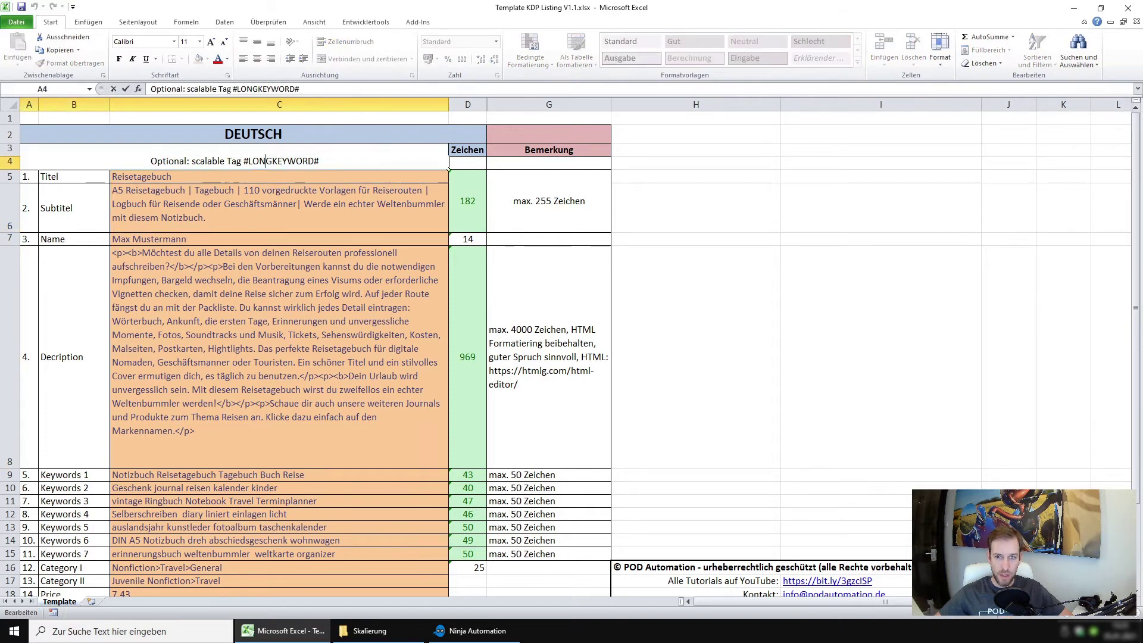
pyautogui.doubleClick(266, 161)
pyautogui.hotkey('ctrl', 'c')
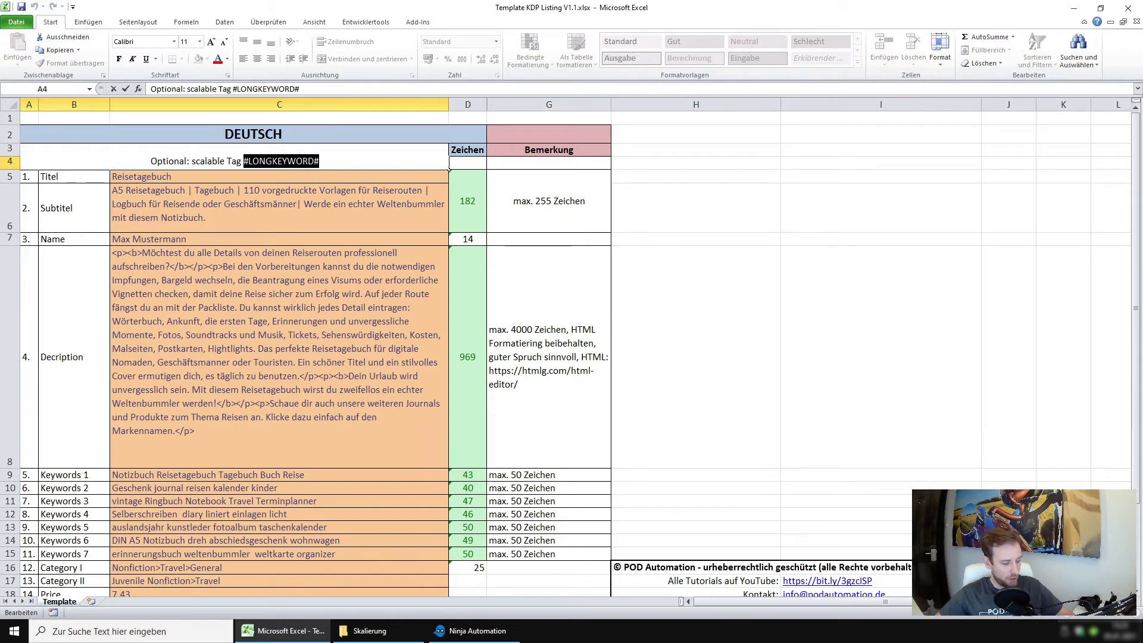
pyautogui.click(223, 269)
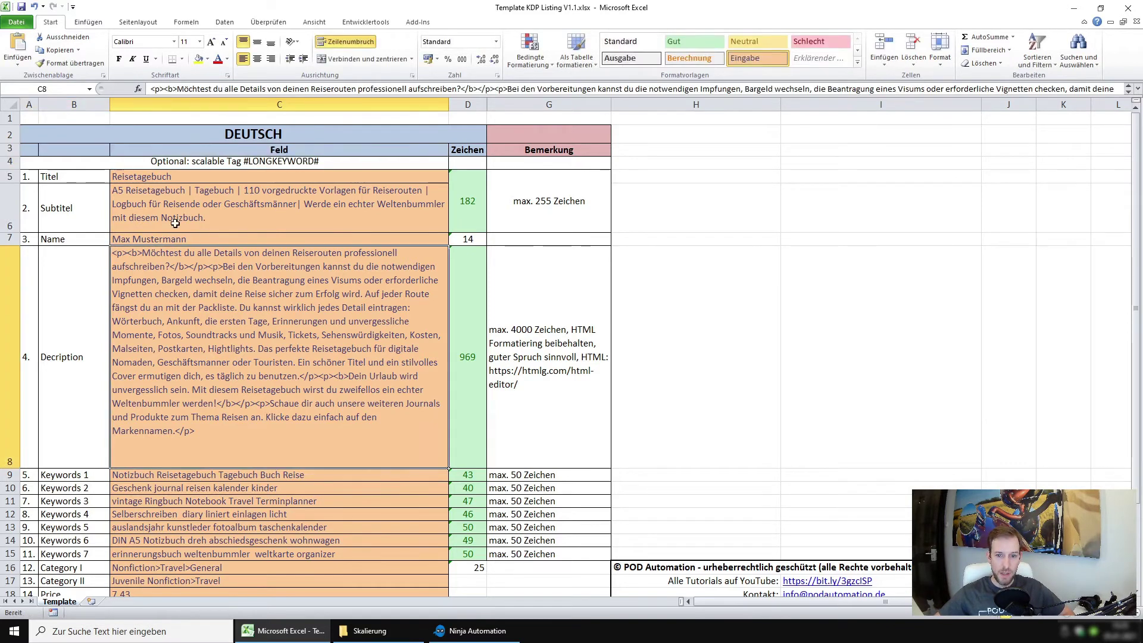
# Step: Append the #LONGKEYWORD# tag to the title Reisetagebuch in the Titel row of the listing template
pyautogui.click(129, 171)
pyautogui.doubleClick(202, 176)
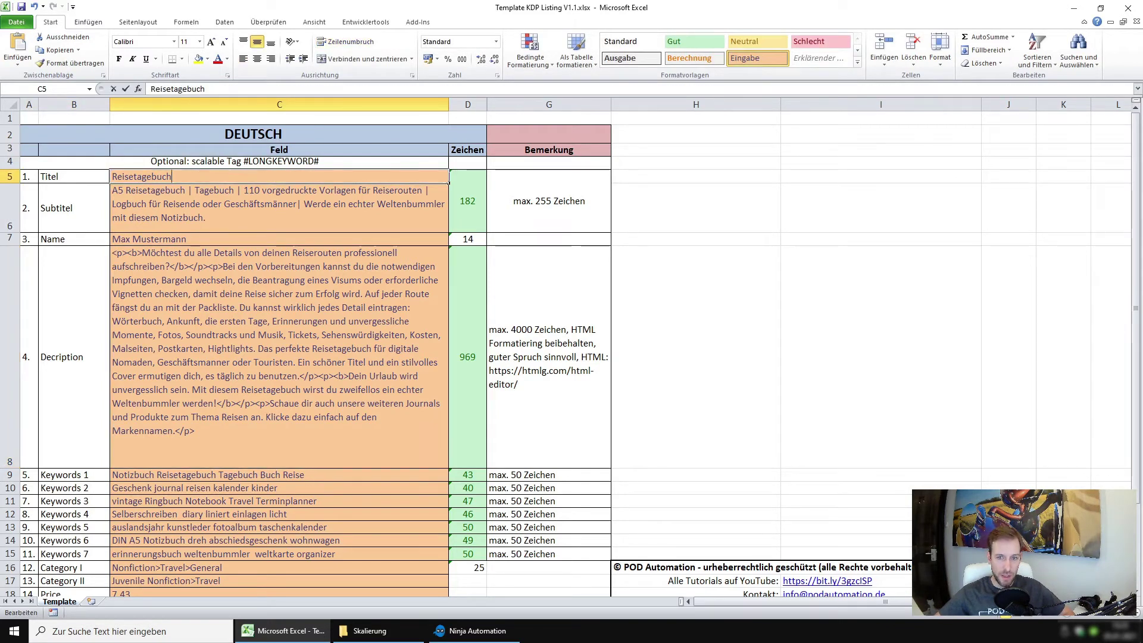
pyautogui.hotkey('ctrl', 'v')
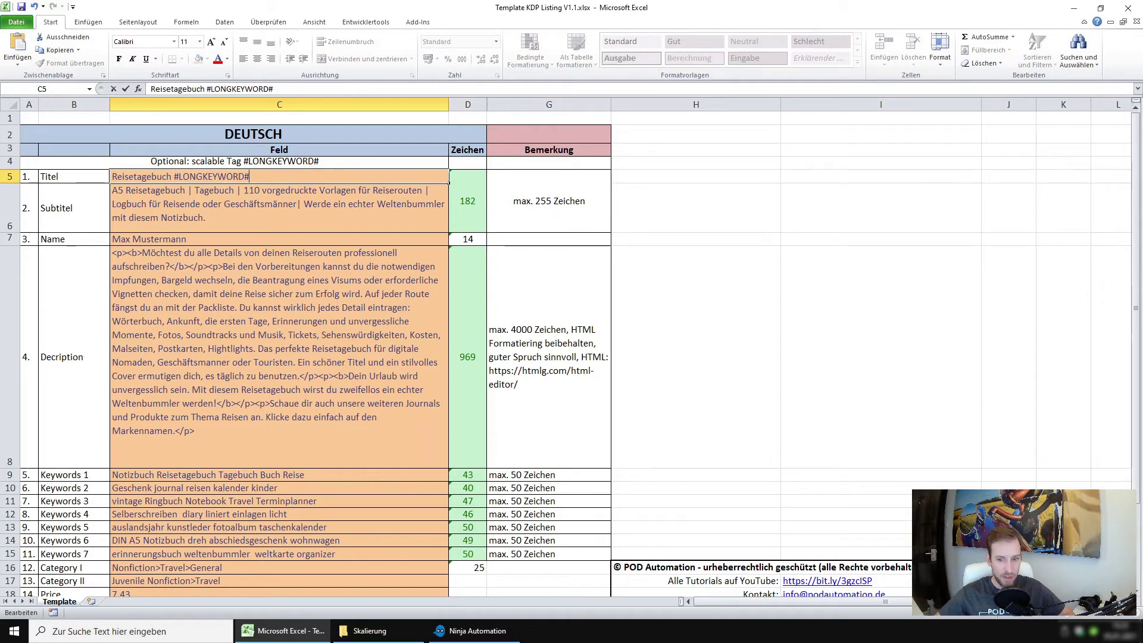
pyautogui.click(201, 225)
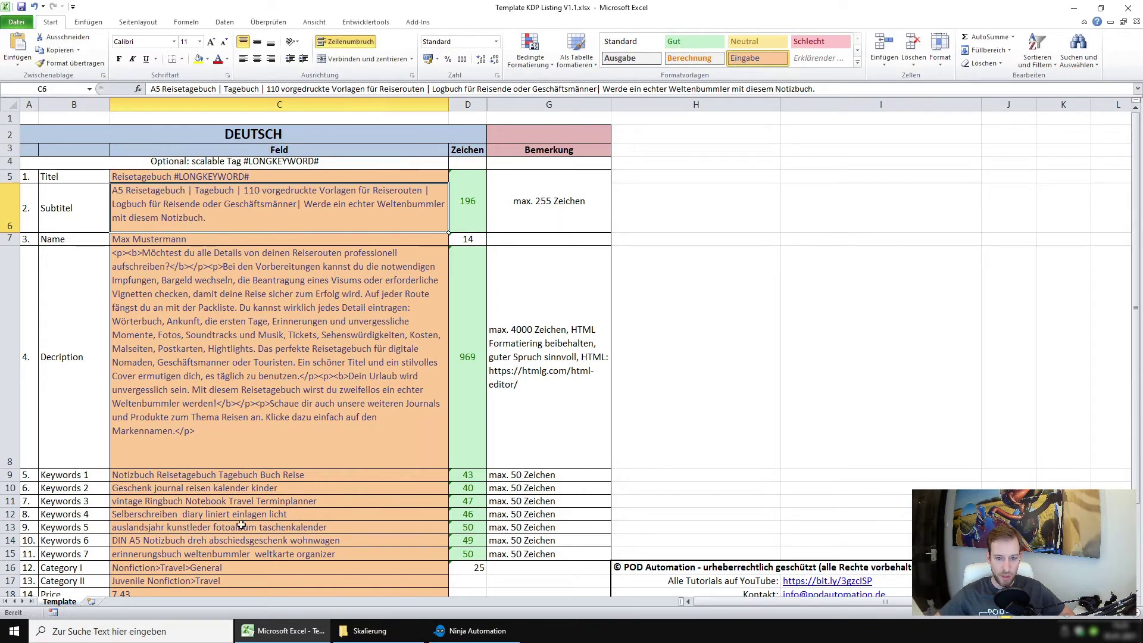
# Step: Replace the word Notizbuch in the Keywords 1 row with the #LONGKEYWORD# tag
pyautogui.click(137, 474)
pyautogui.doubleClick(134, 475)
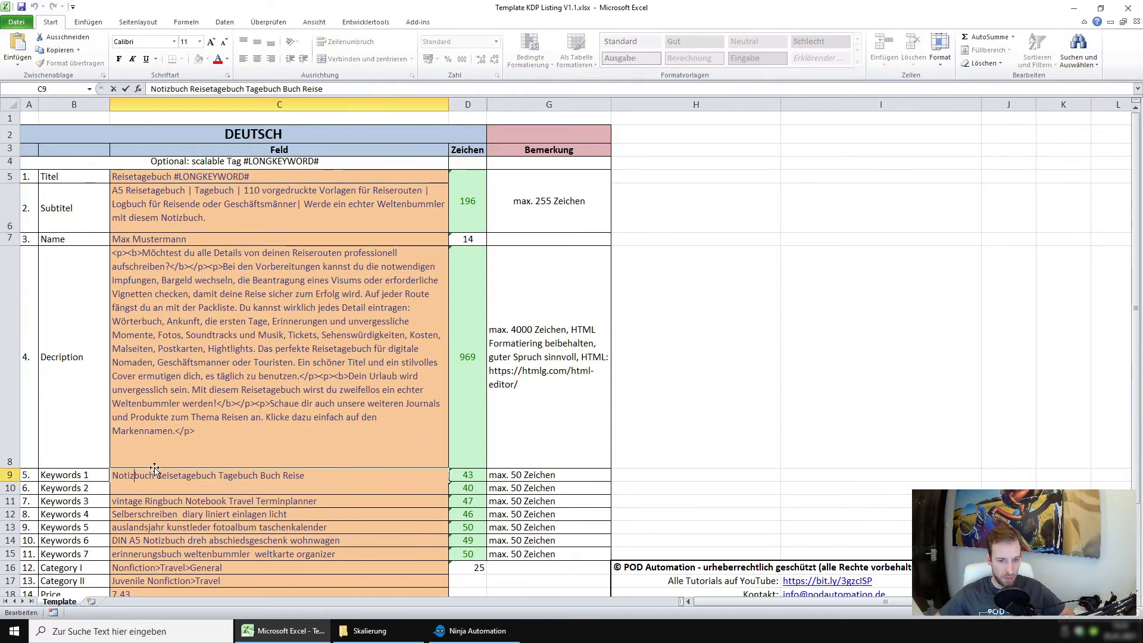
pyautogui.doubleClick(135, 475)
pyautogui.write('#LONGKEYWORD#')
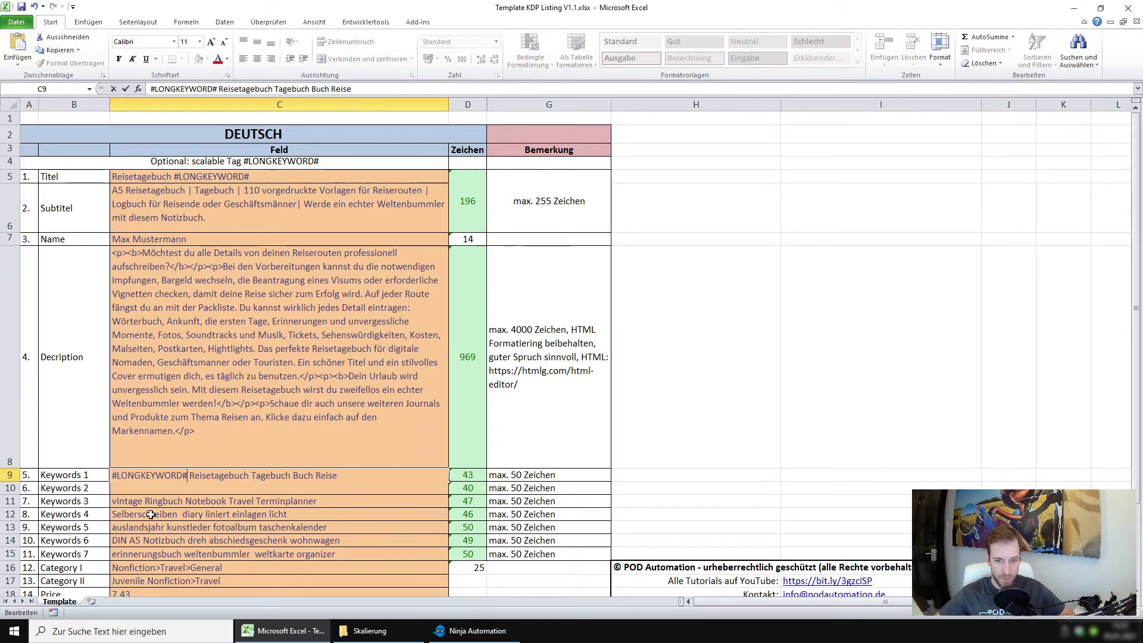
pyautogui.click(188, 397)
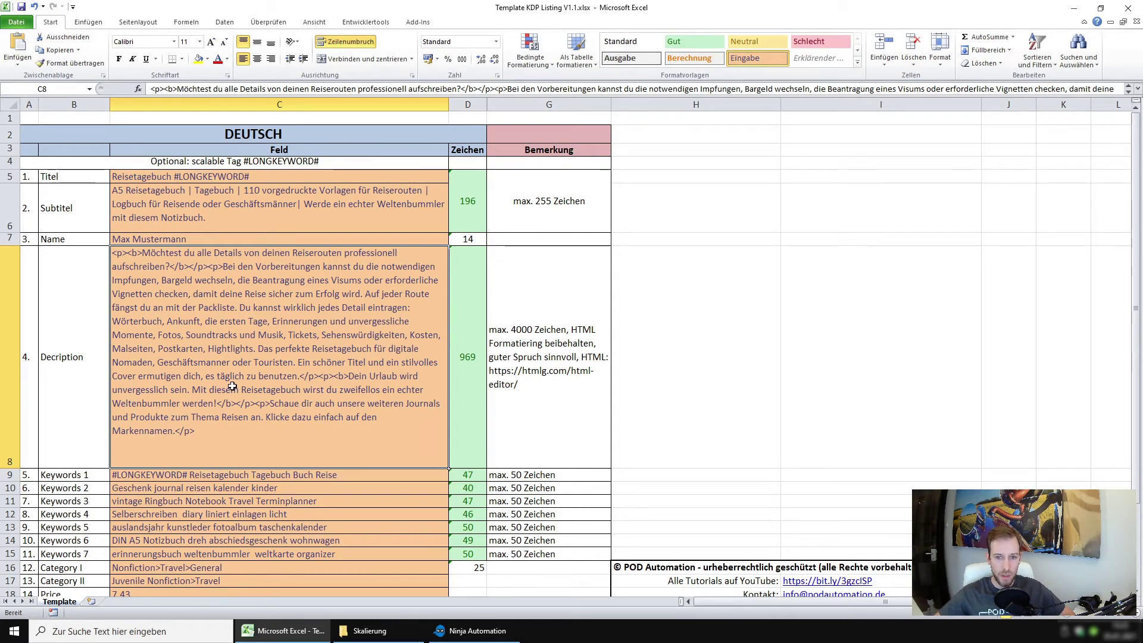
# Step: Run the Ninja KDP add-in on the listing template to generate the scaled book listings
pyautogui.scroll(-3, 233, 385)
pyautogui.scroll(3, 232, 386)
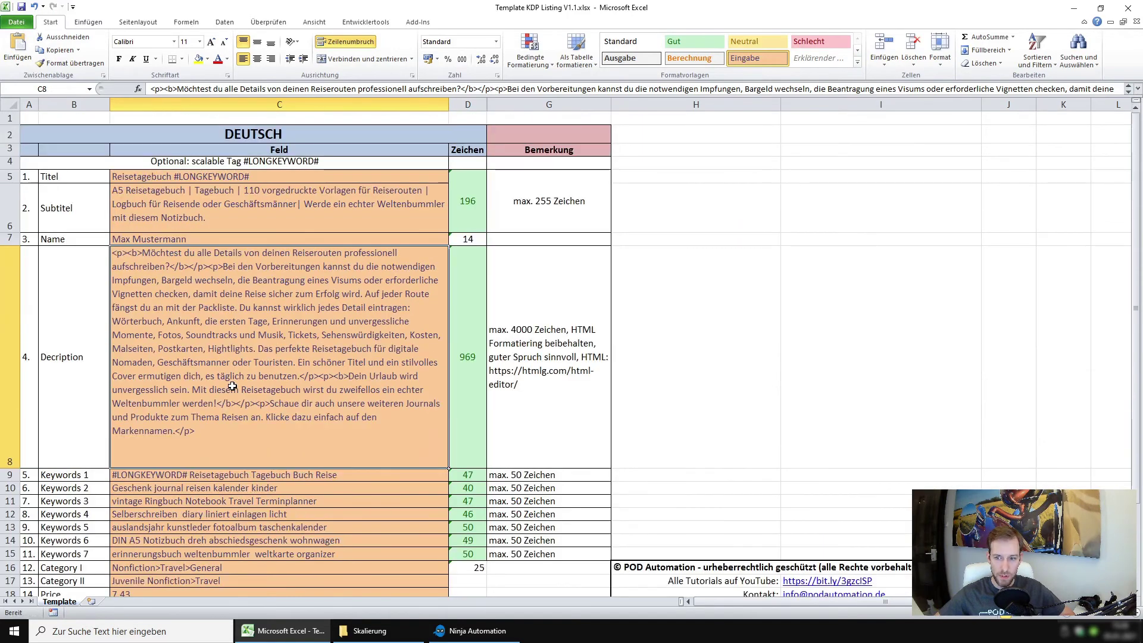
pyautogui.click(417, 22)
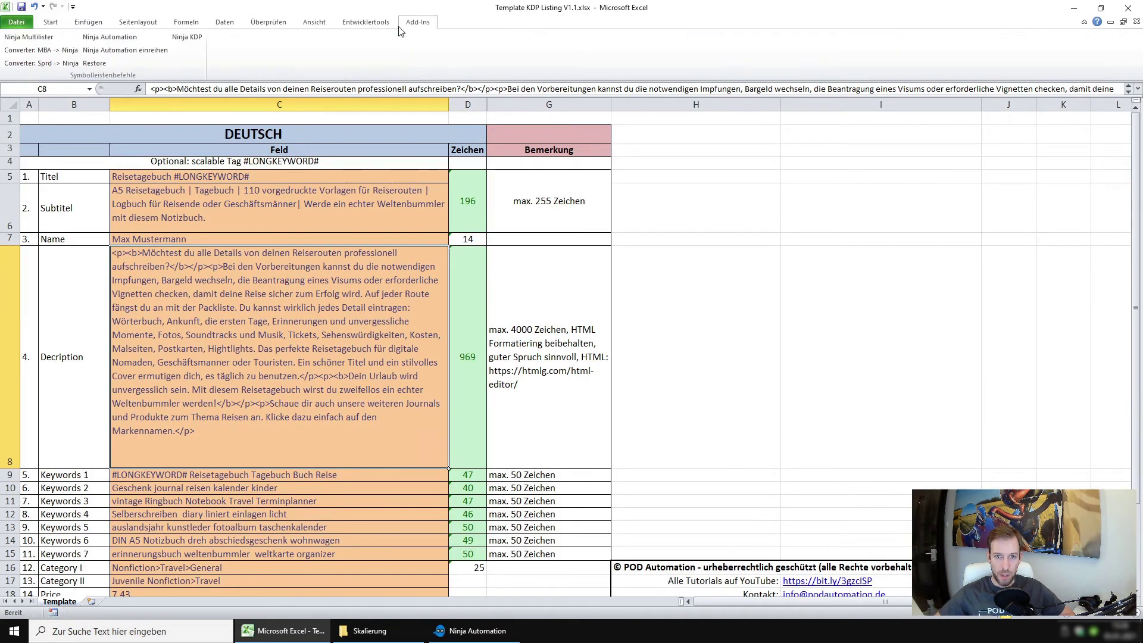
pyautogui.click(188, 41)
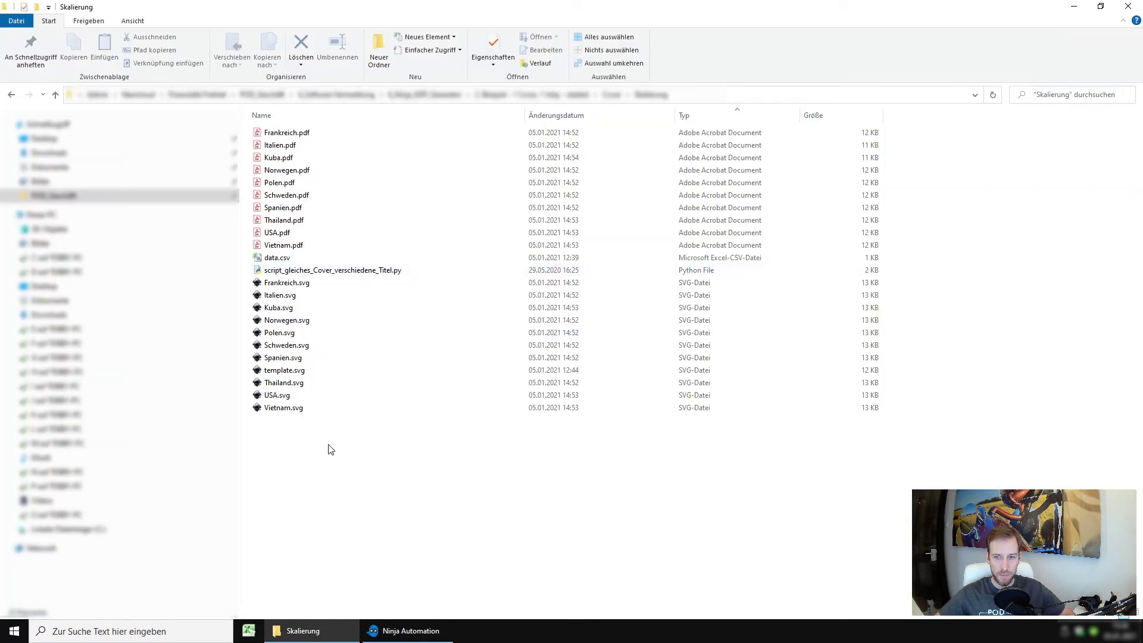
# Step: Open na_kdp.xlsx from the Listing folder of the example 2. Beispiel - 1 Cover, 1 Inlay - skaliert
pyautogui.hotkey('alt', 'Up')
pyautogui.hotkey('alt', 'Up')
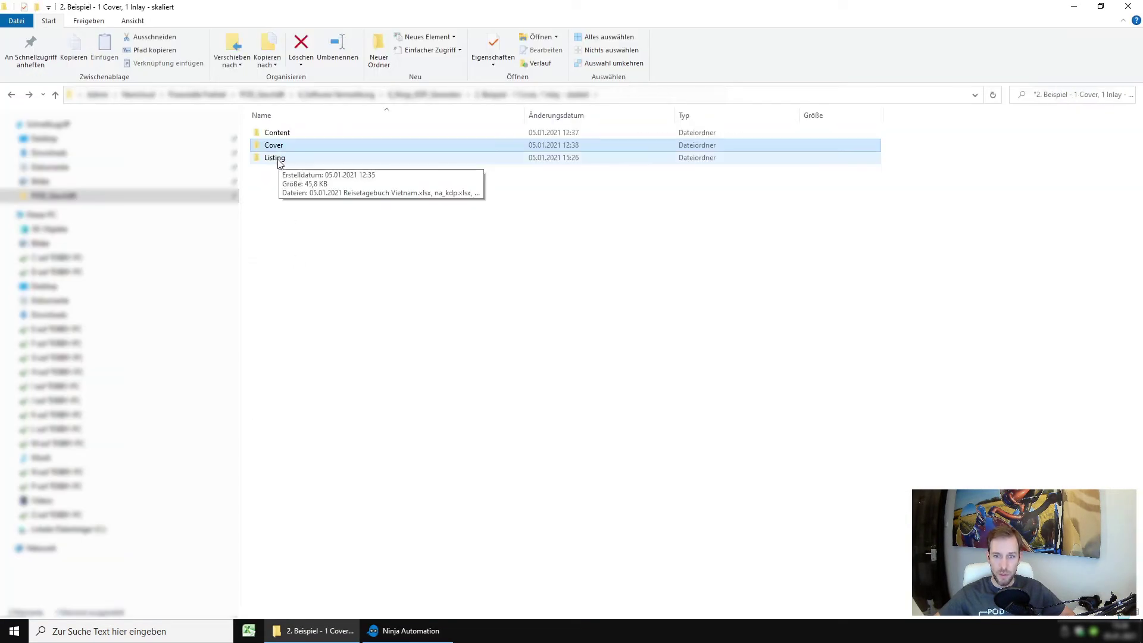
pyautogui.click(280, 162)
pyautogui.doubleClick(280, 164)
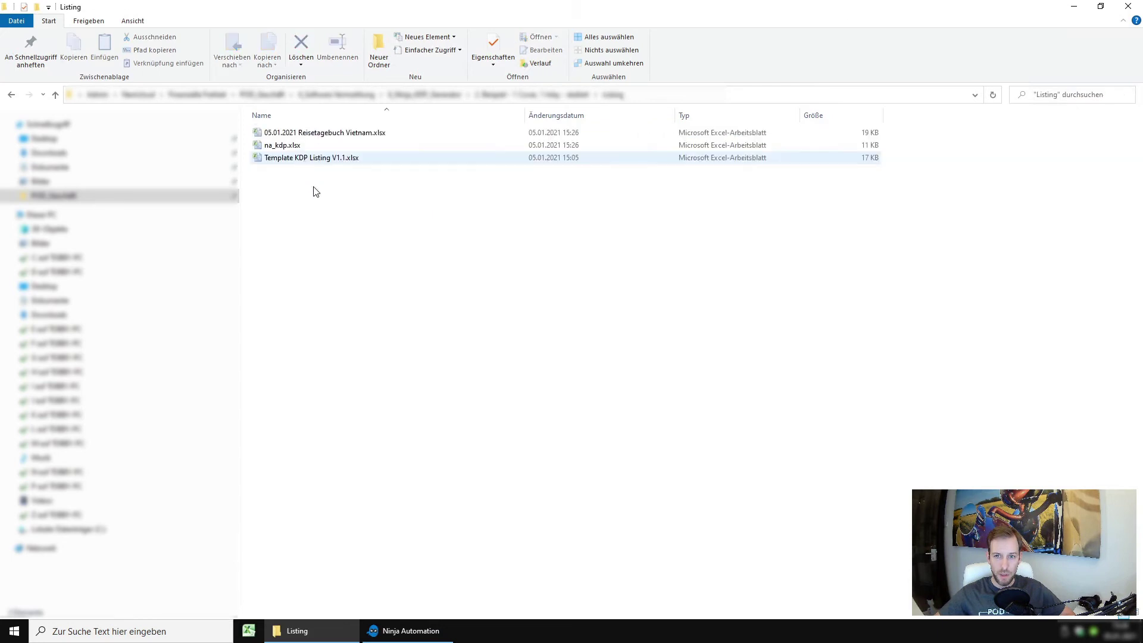
pyautogui.doubleClick(283, 146)
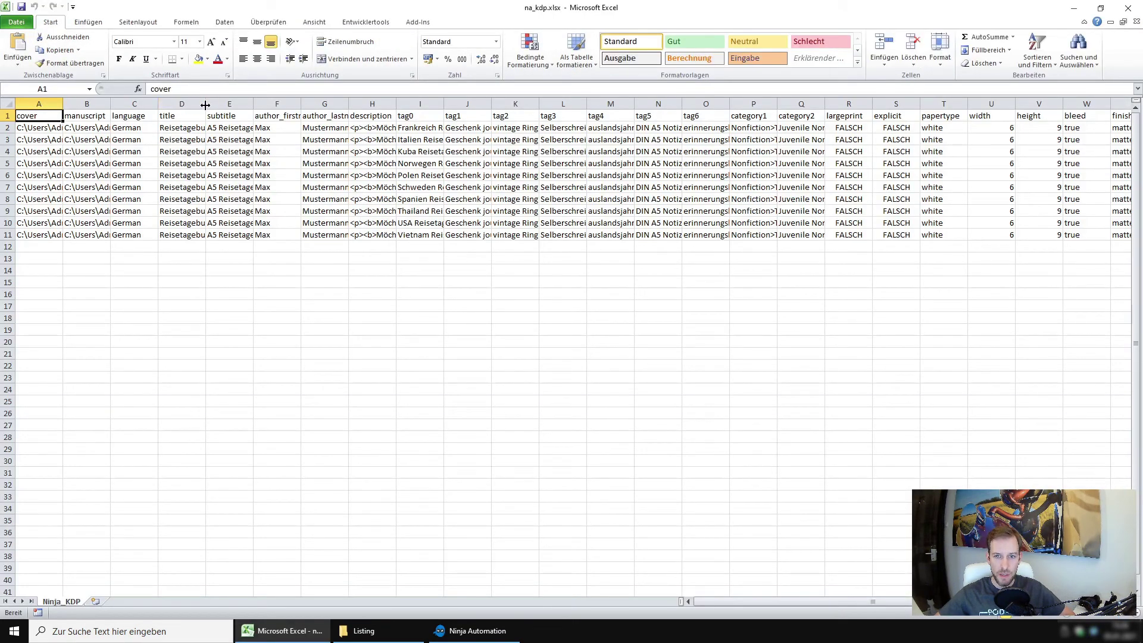
# Step: Widen the title and tag0 columns and check the country-specific titles, keywords and cover file paths of the listings
pyautogui.moveTo(205, 105); pyautogui.dragTo(286, 106)
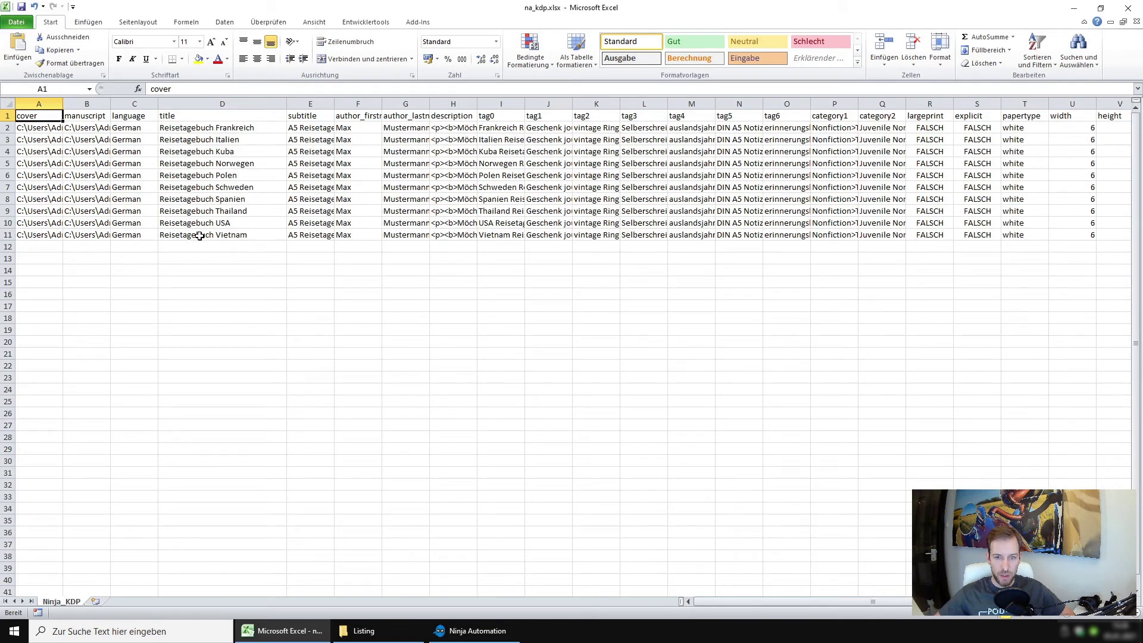
pyautogui.click(43, 128)
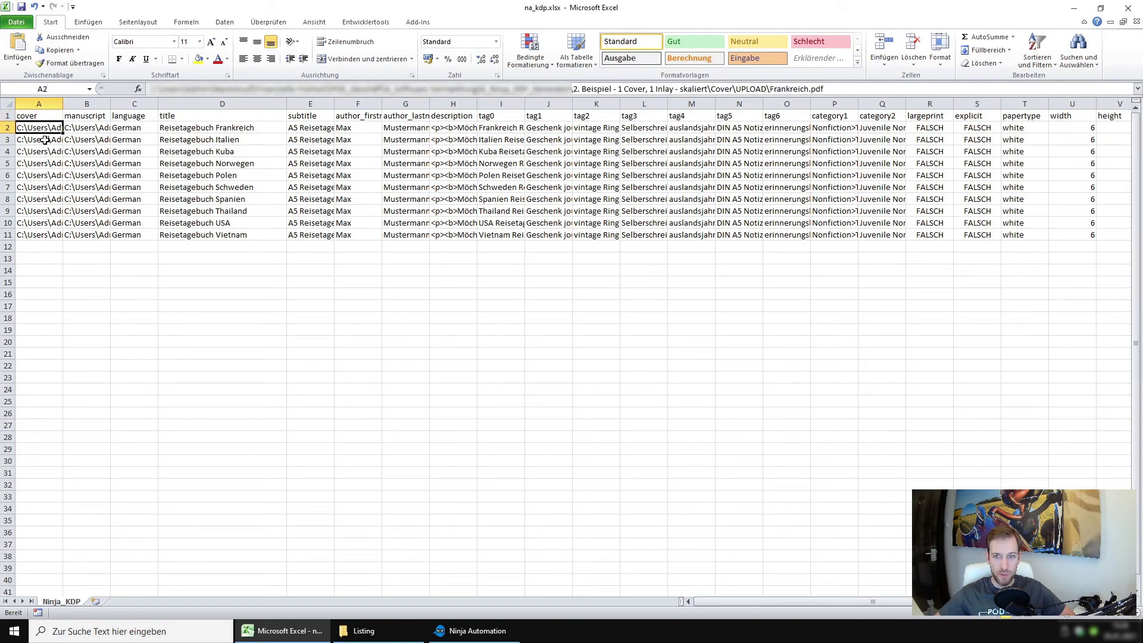
pyautogui.click(45, 140)
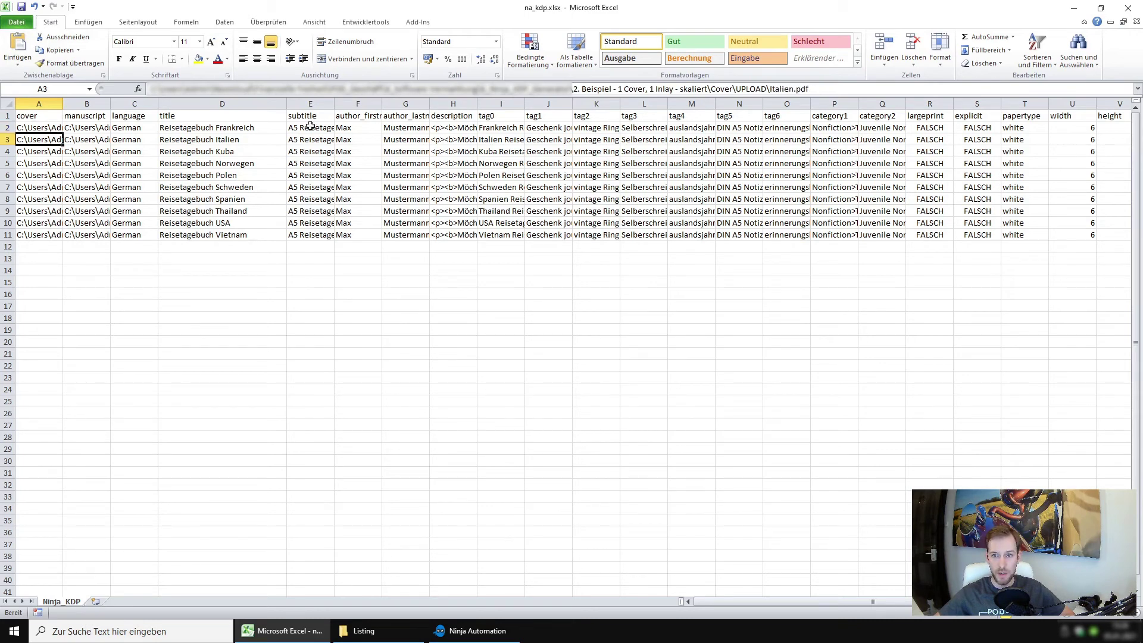
pyautogui.click(220, 259)
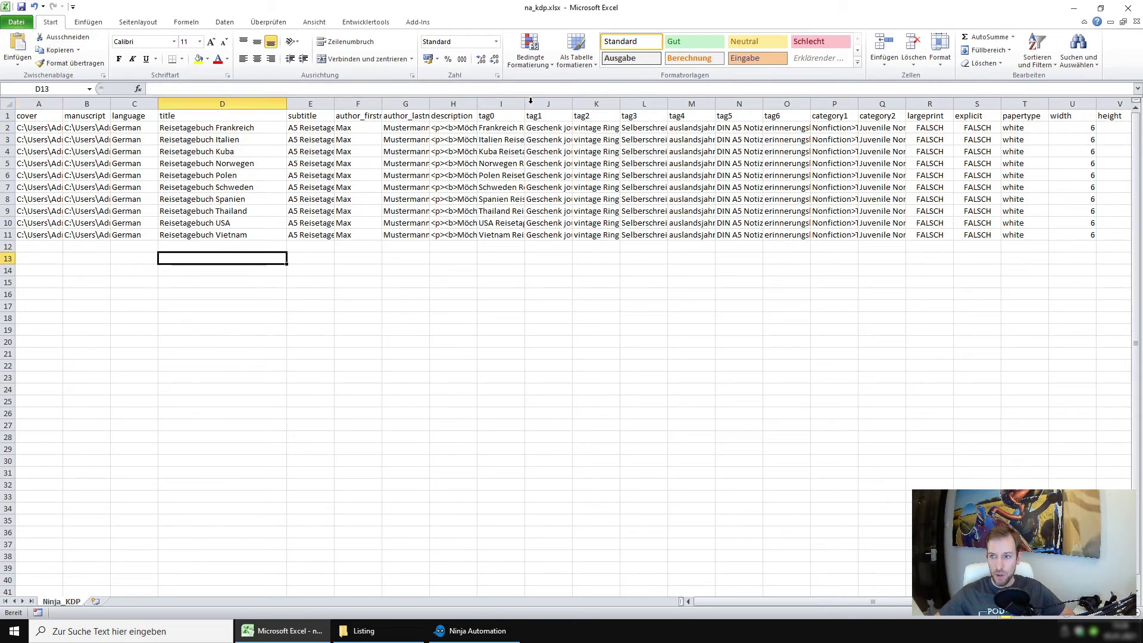
pyautogui.moveTo(525, 104); pyautogui.dragTo(580, 103)
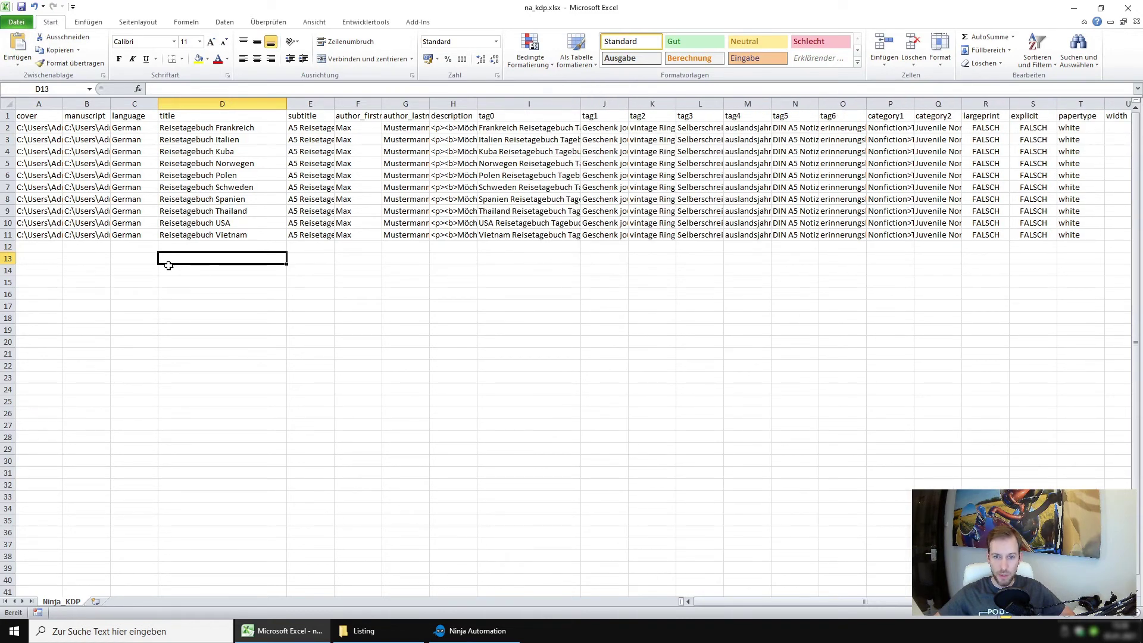
pyautogui.click(108, 259)
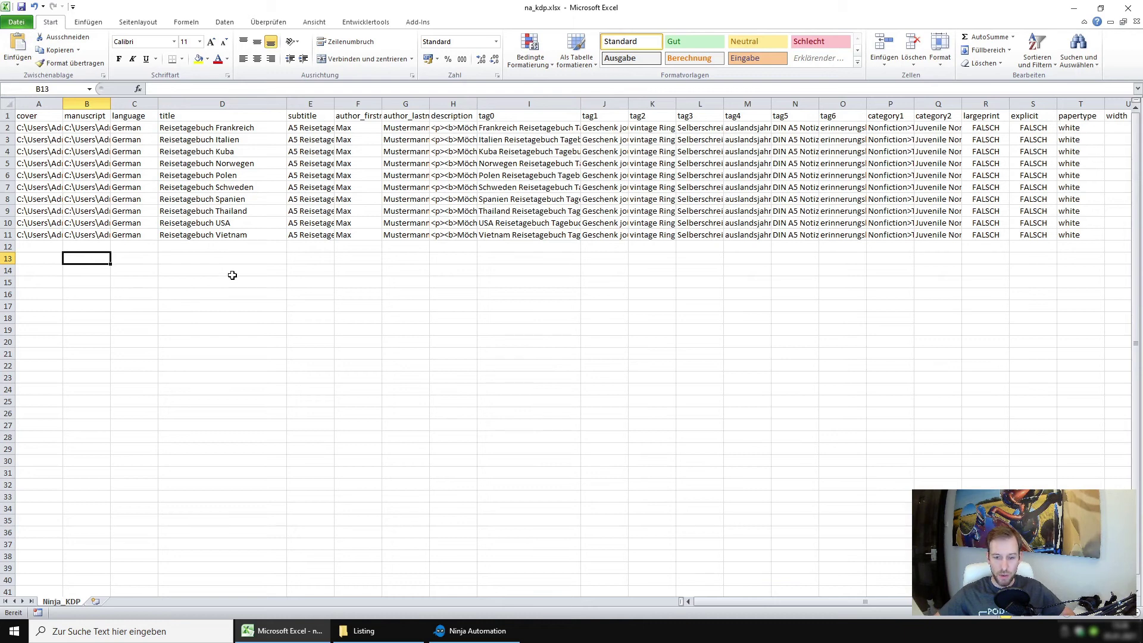
# Step: Close na_kdp.xlsx without saving the changes
pyautogui.click(459, 630)
pyautogui.click(307, 631)
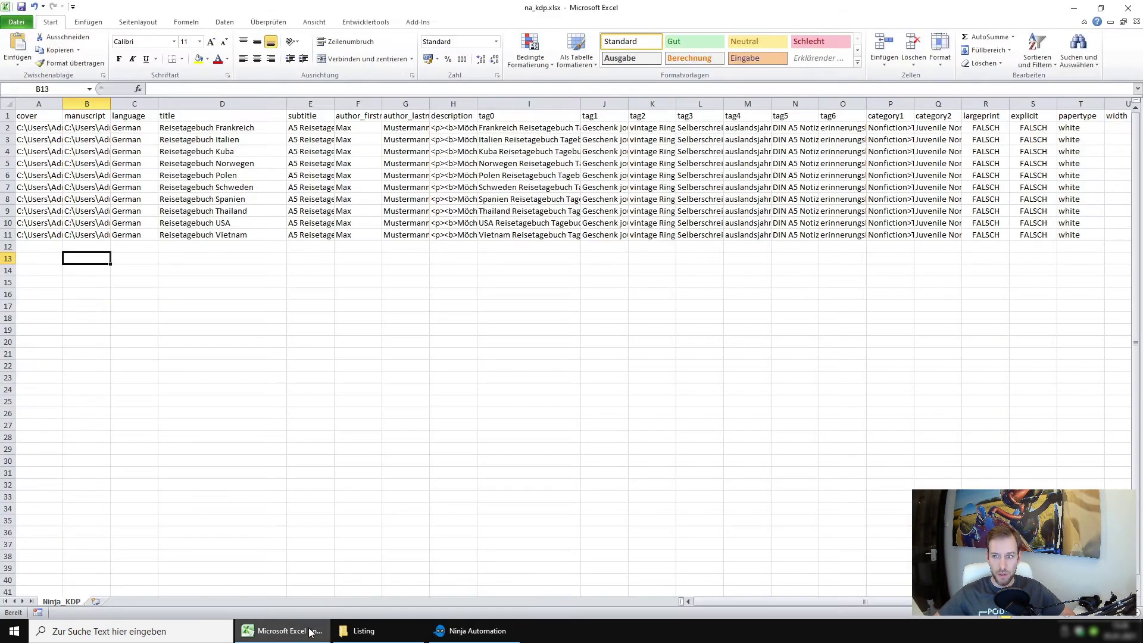
pyautogui.click(1130, 11)
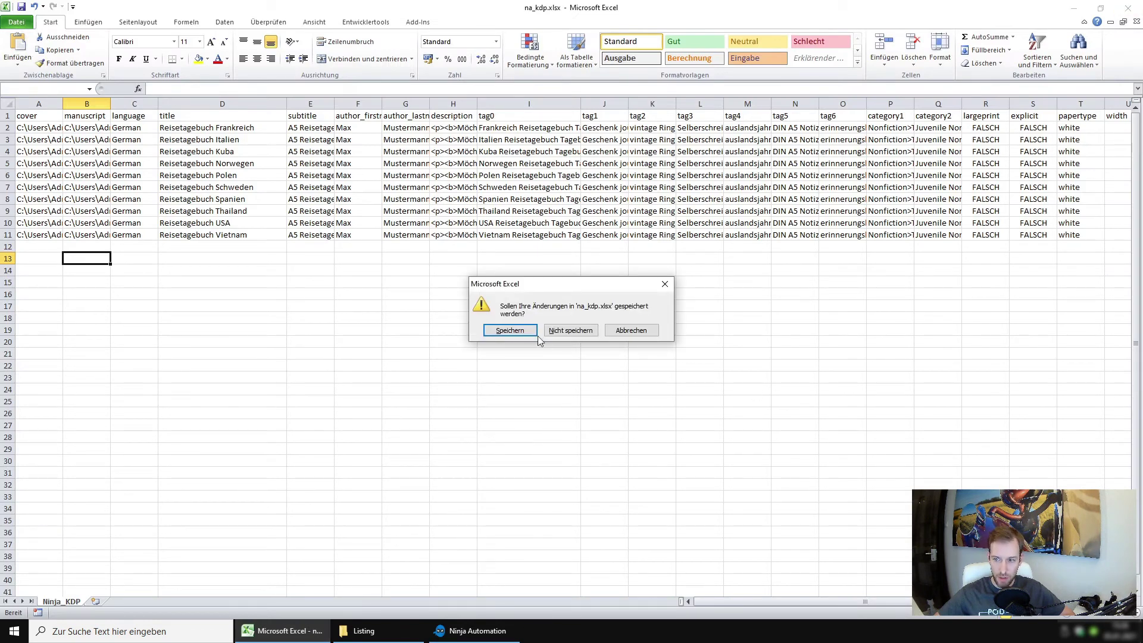
pyautogui.click(570, 330)
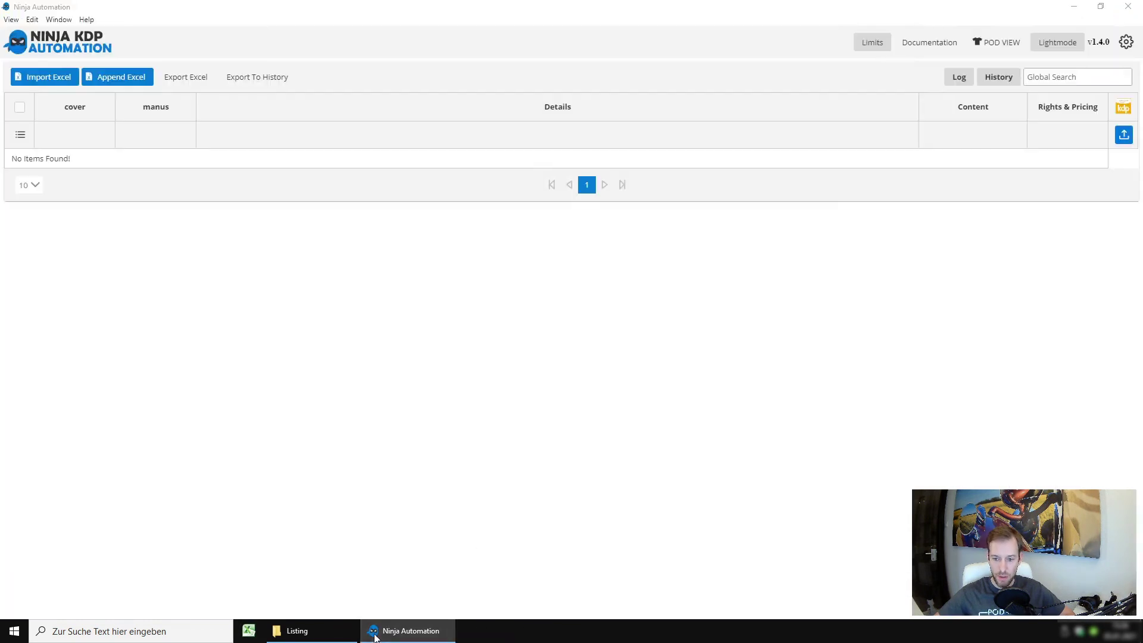
# Step: Switch to Ninja Automation and import na_kdp.xlsx from the Listing folder of the scaled example with one cover and one inlay
pyautogui.click(303, 630)
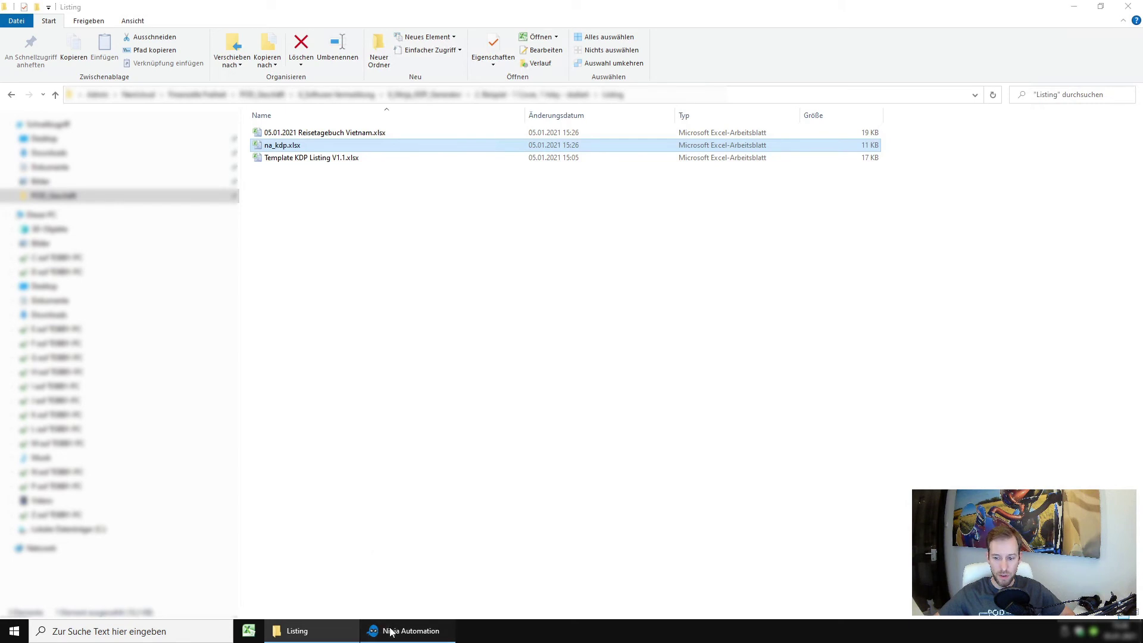
pyautogui.click(381, 629)
pyautogui.click(52, 88)
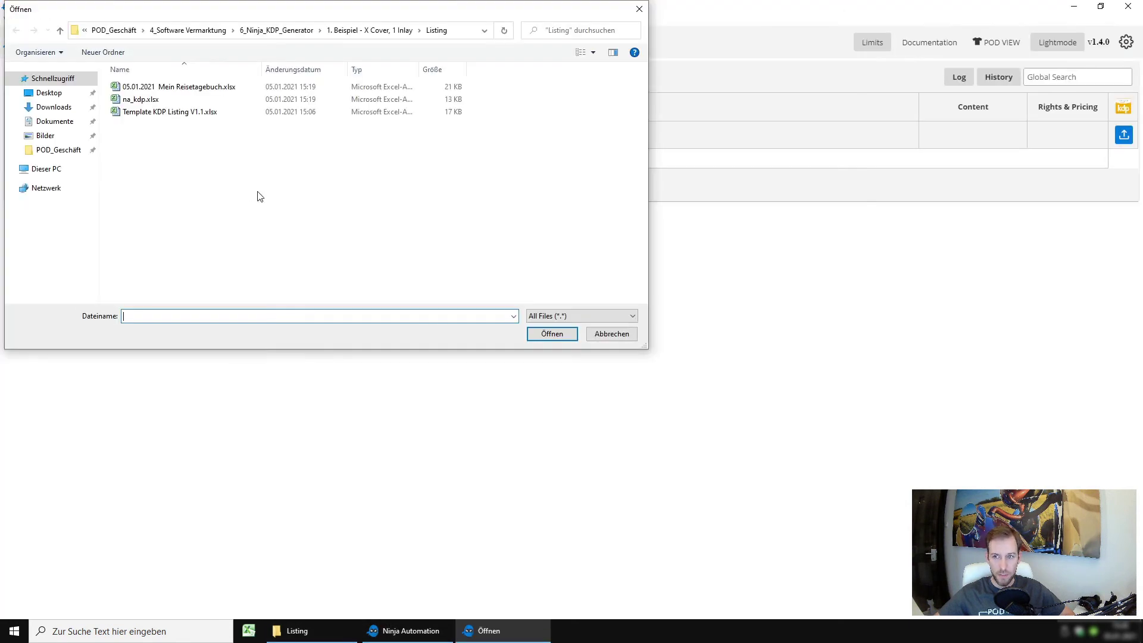
pyautogui.click(280, 30)
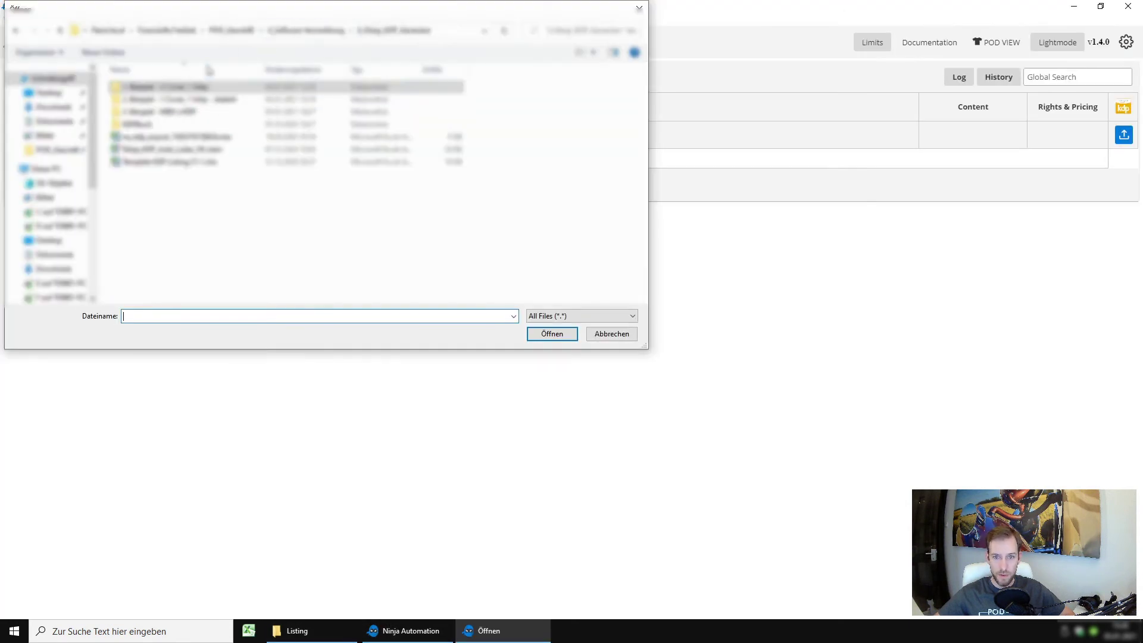
pyautogui.doubleClick(161, 99)
pyautogui.doubleClick(146, 112)
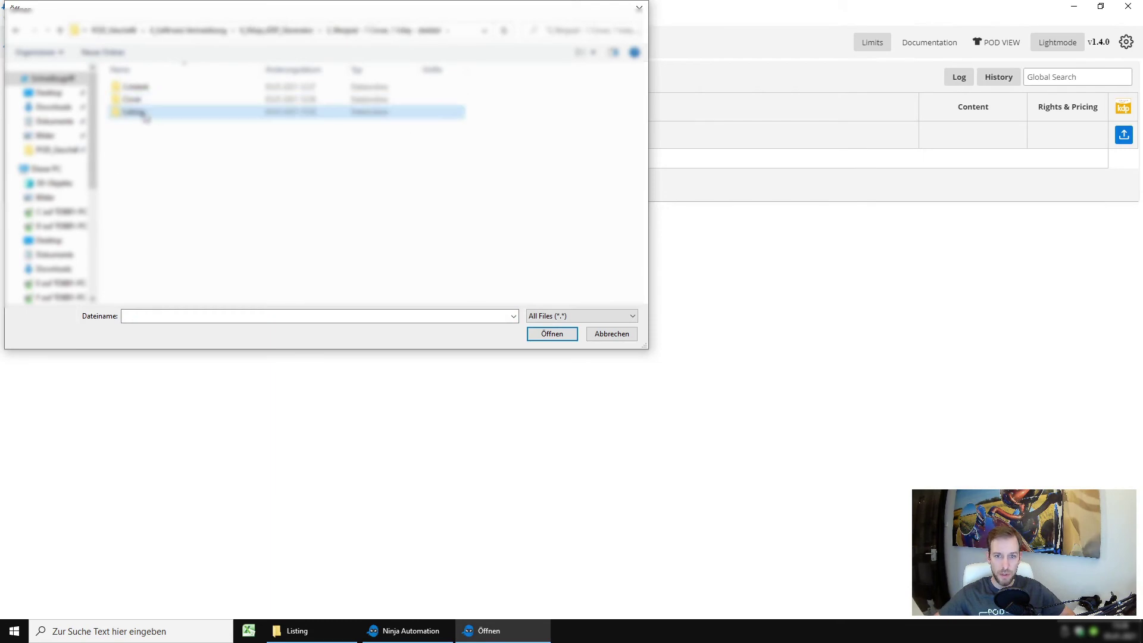
pyautogui.click(142, 101)
pyautogui.doubleClick(142, 104)
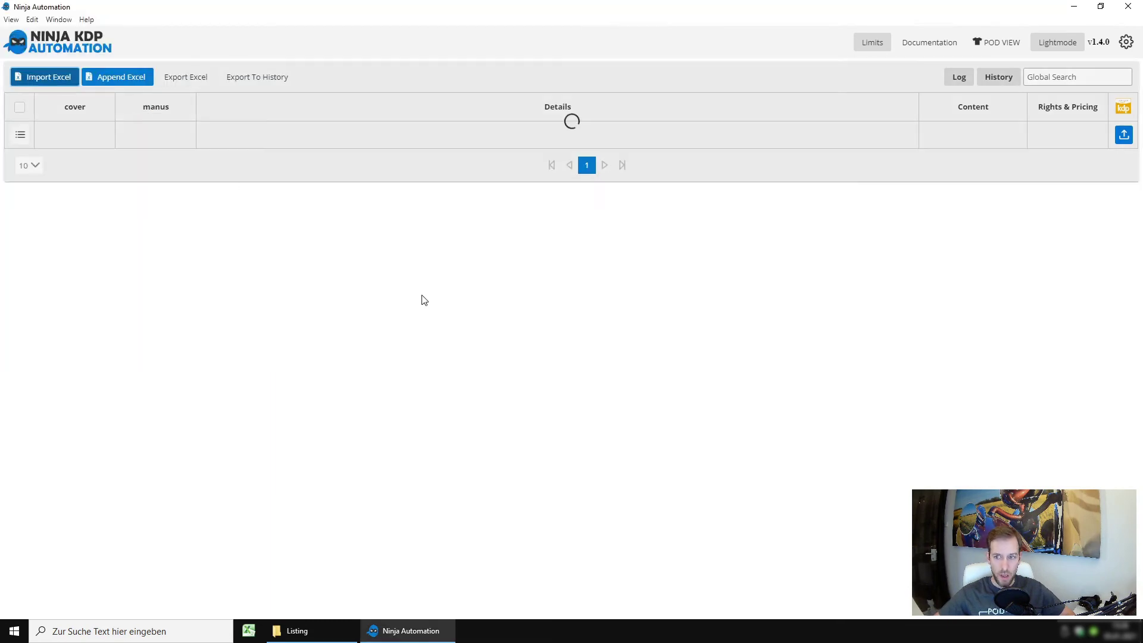